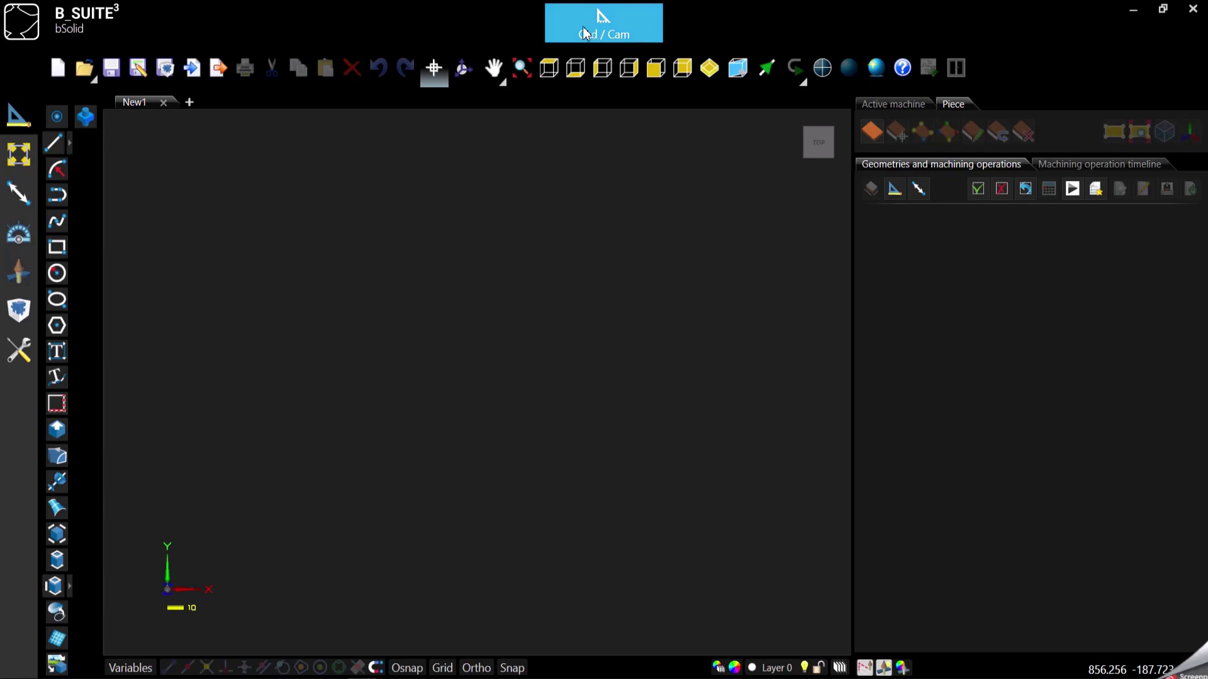
Start a new Milling cutter tool named V-BIT in the Tools register
left_click(599, 19)
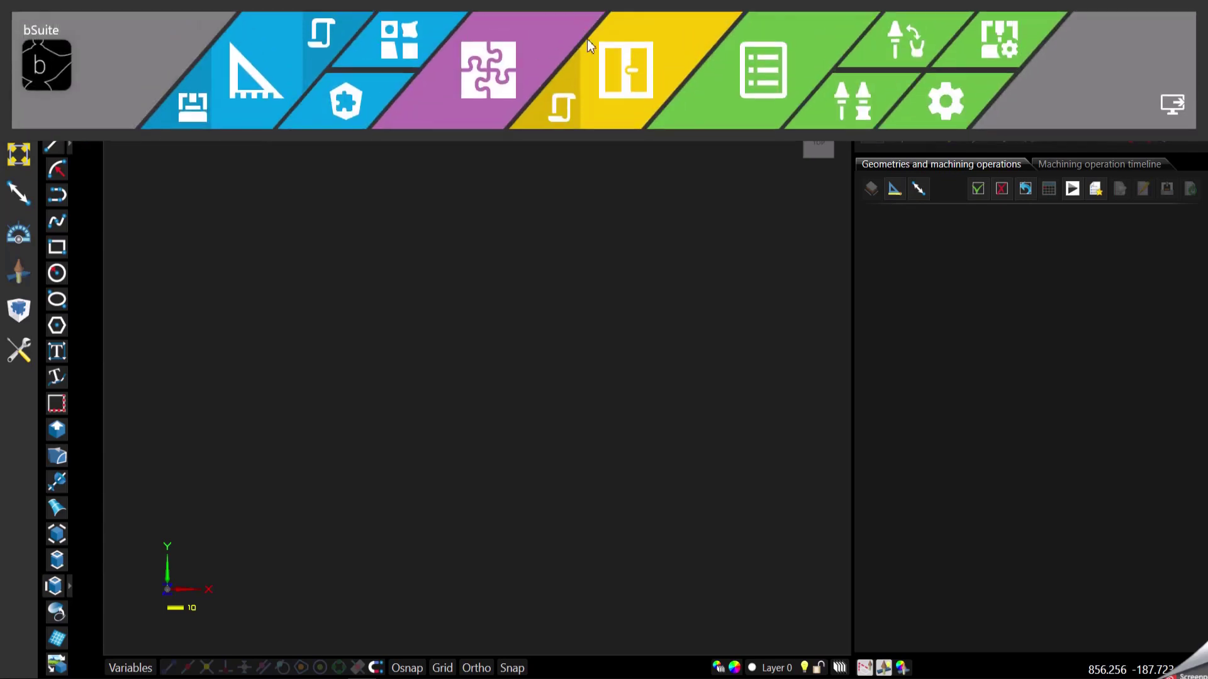
left_click(851, 104)
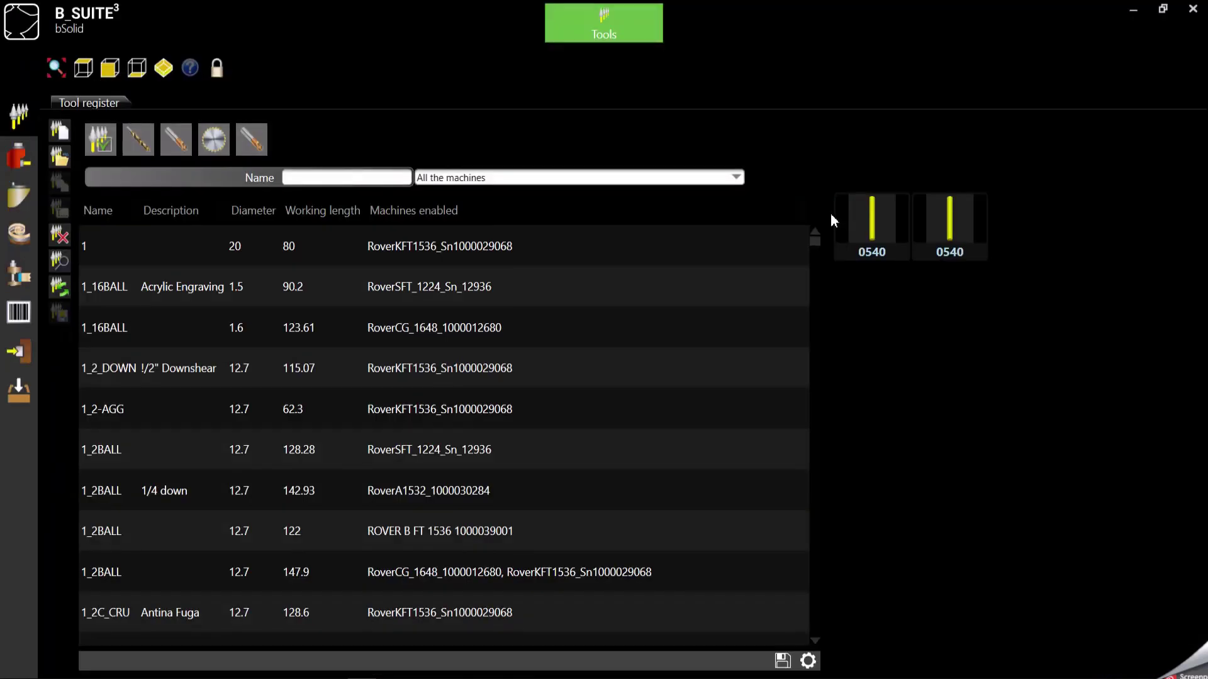
left_click(61, 131)
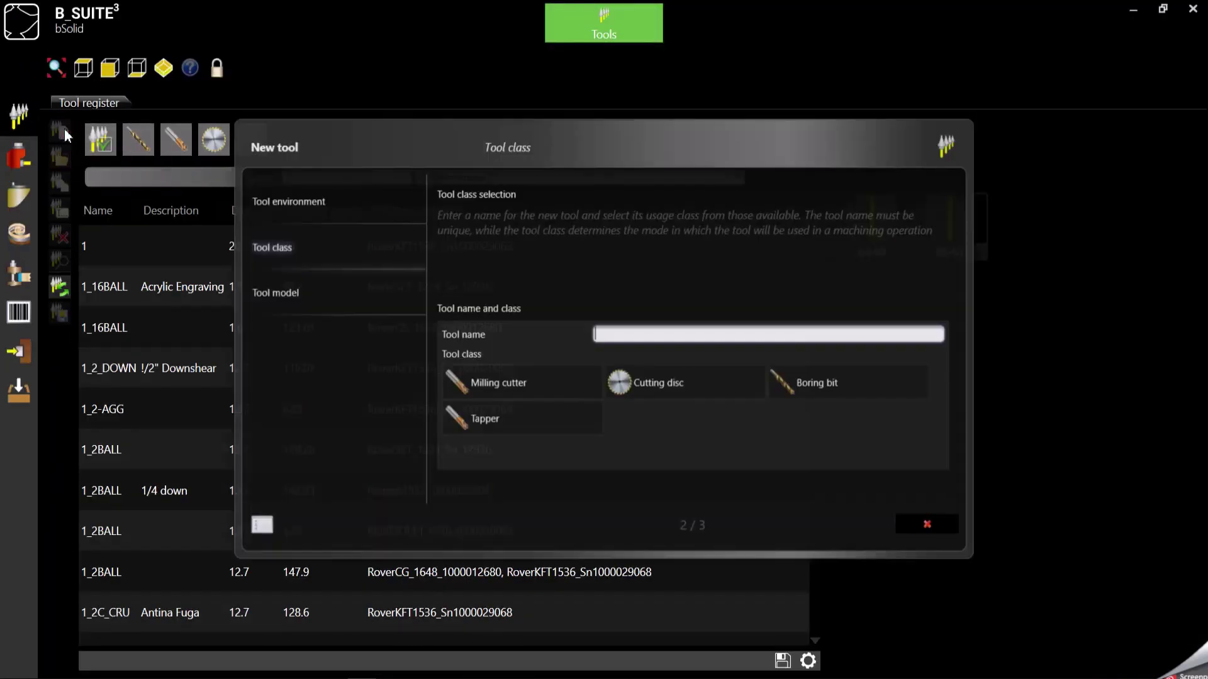
left_click(619, 336)
type("V-BIT")
left_click(518, 386)
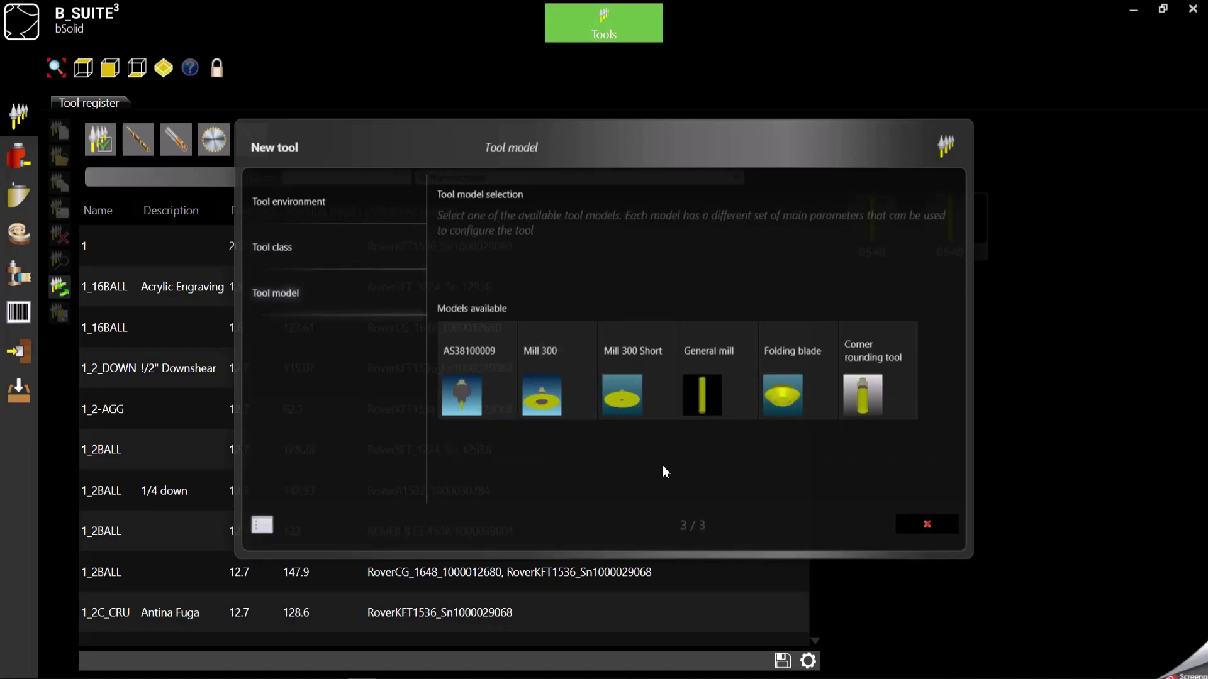
Base V-BIT on the General mill model and fit it with the HSK_F63_ERC40_G coupling
left_click(708, 380)
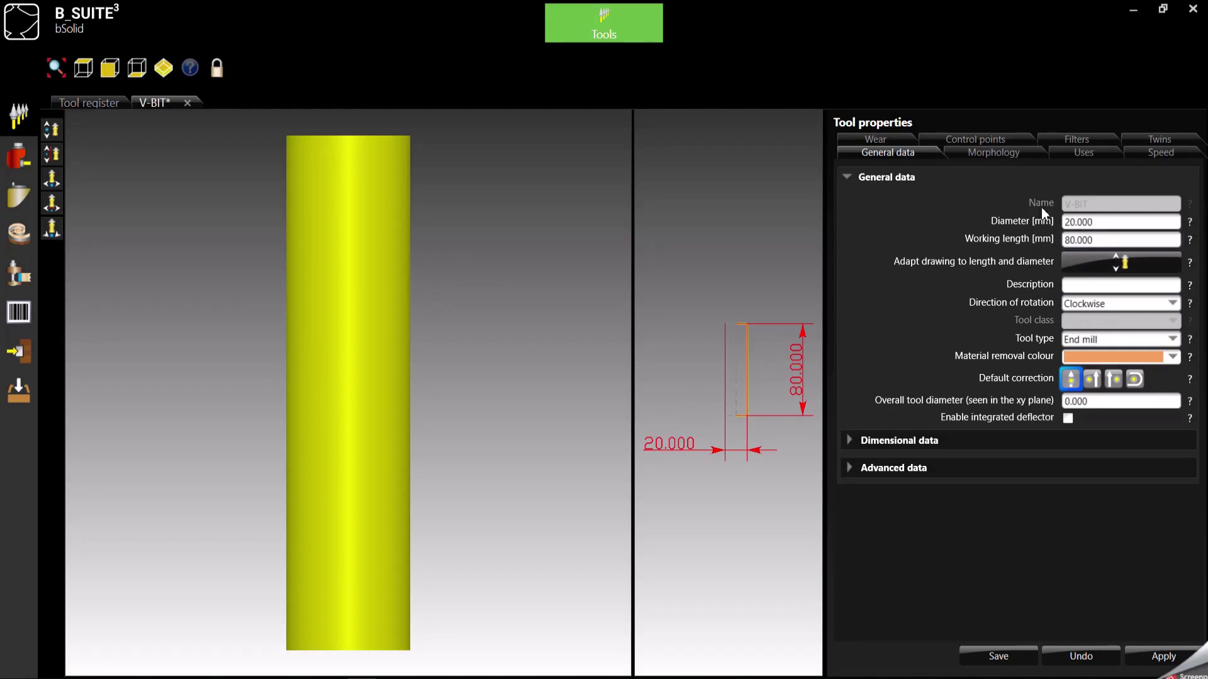
left_click(984, 155)
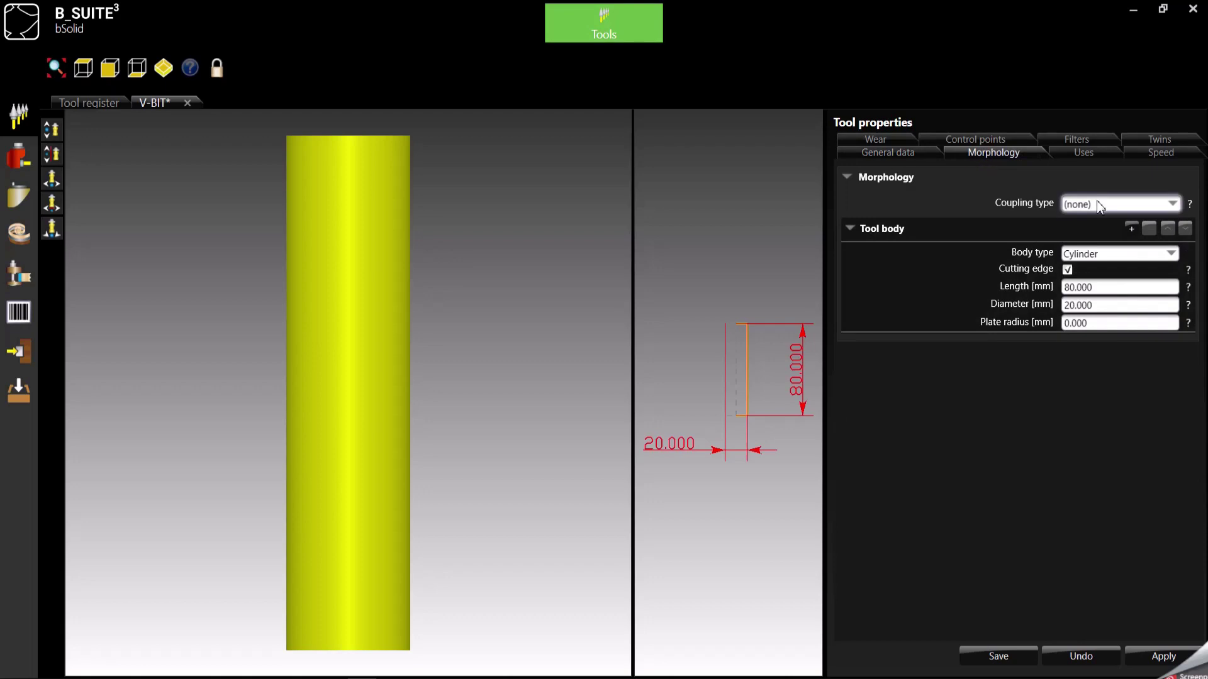
left_click(1115, 206)
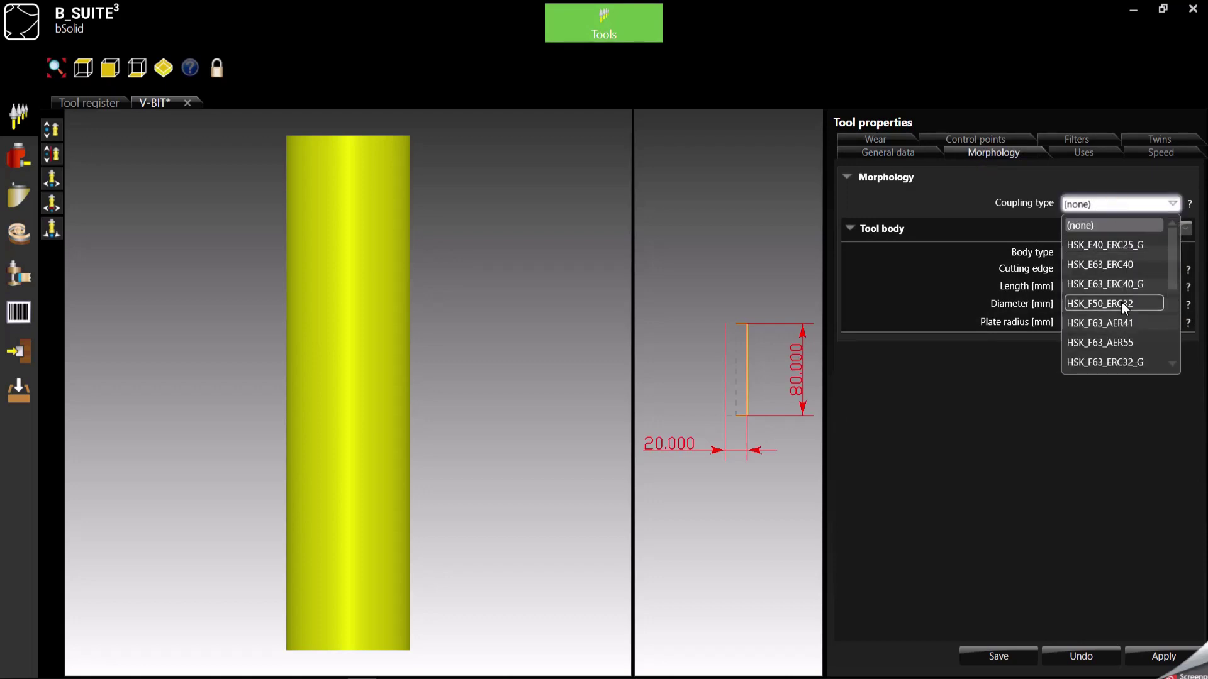
scroll(1121, 304, "down", 2)
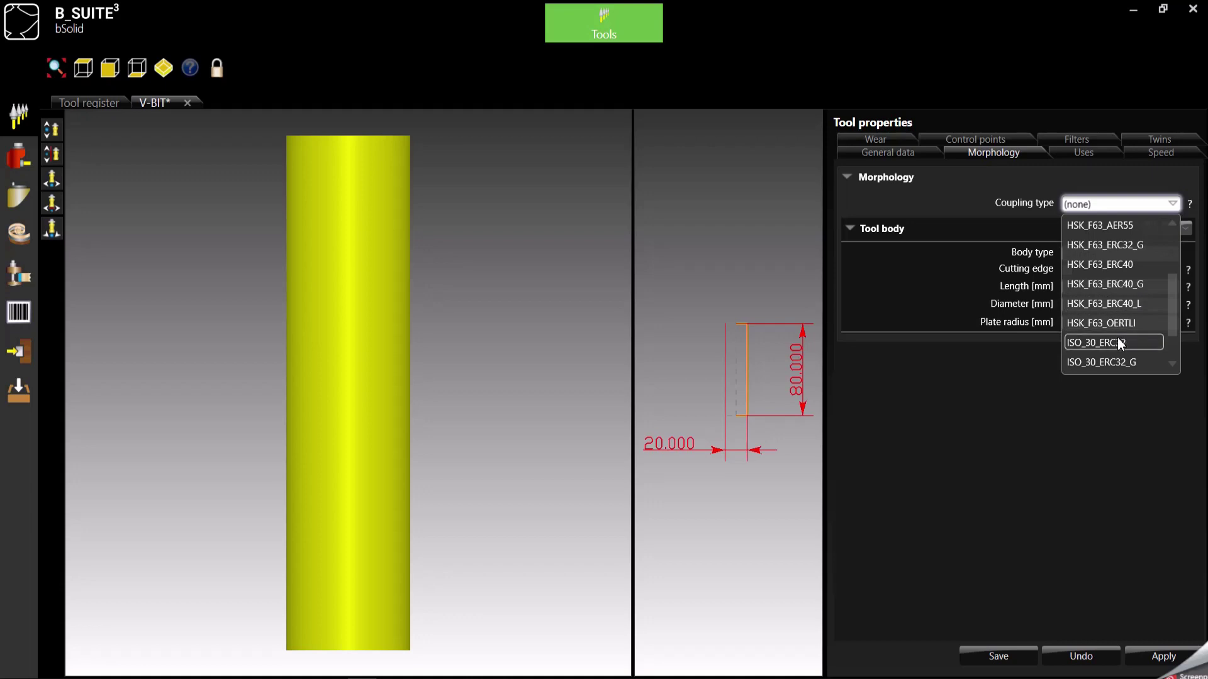
left_click(1112, 284)
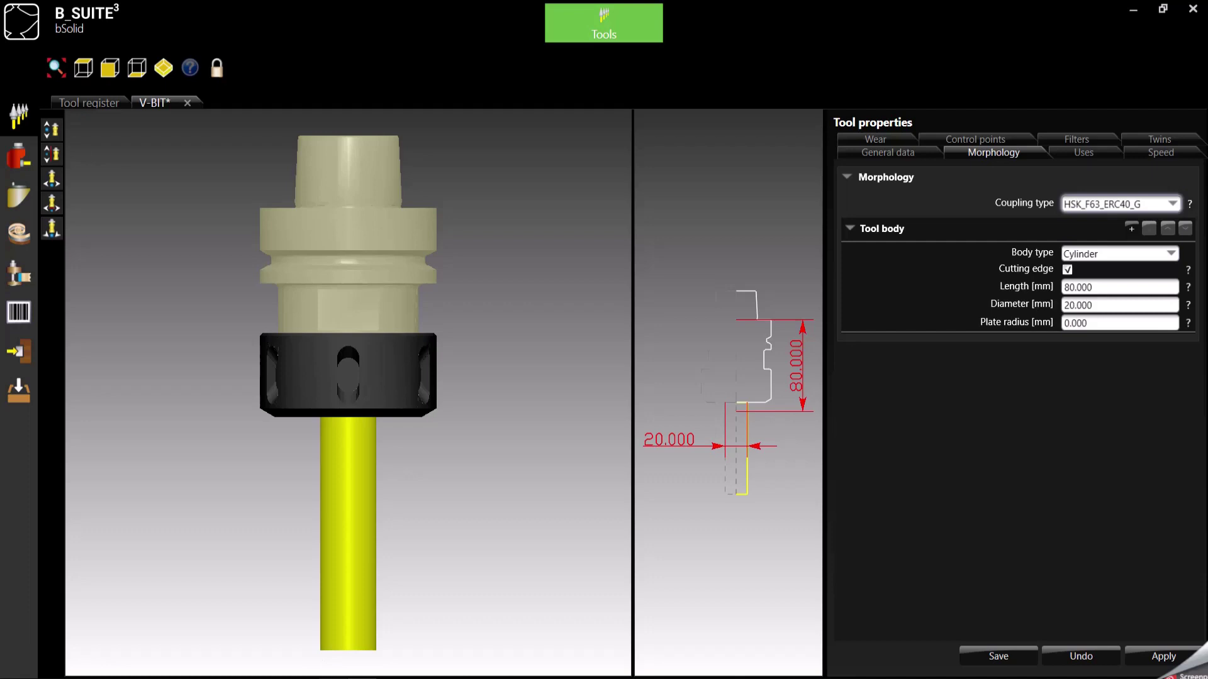
left_click(334, 651)
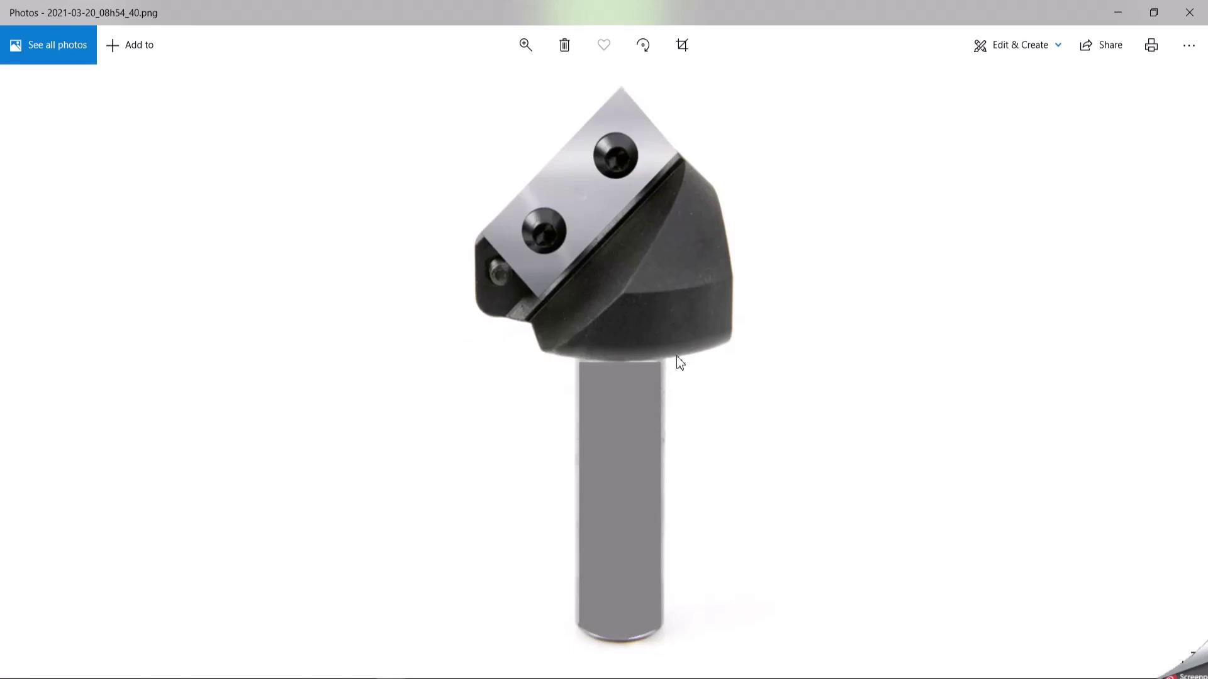
left_click(1118, 13)
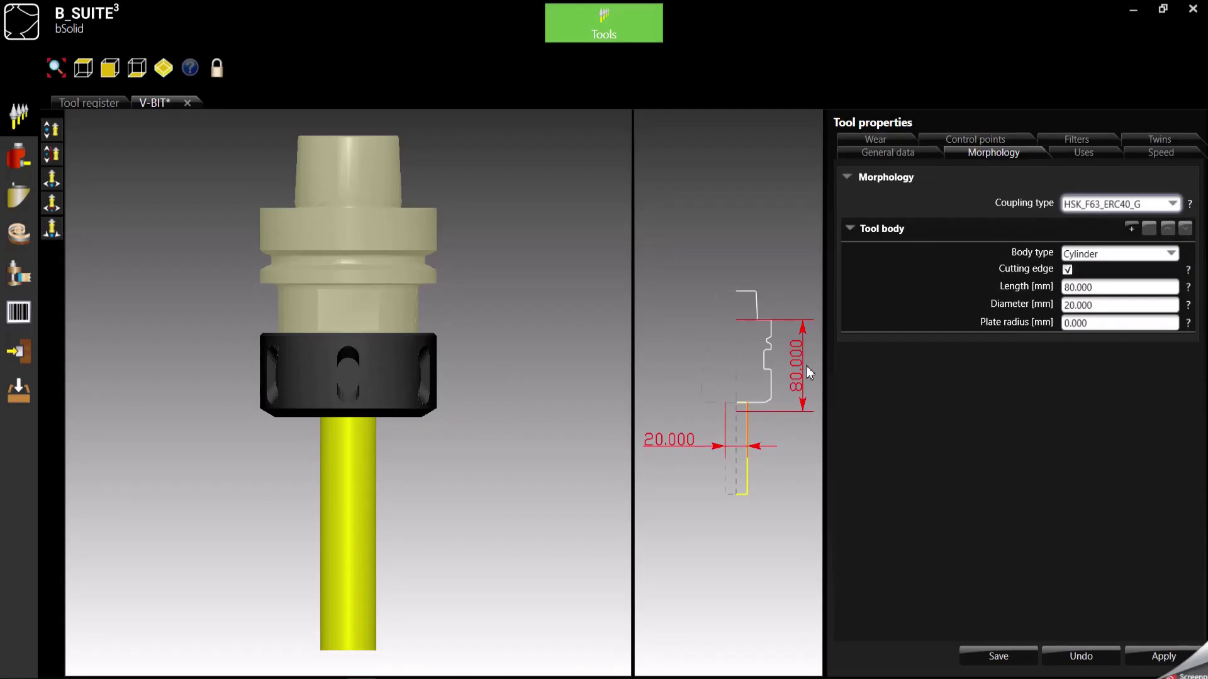
Make the first body a non-cutting shank, 20 mm long and 12.7 mm in diameter, then inspect the validation error
left_click(1068, 269)
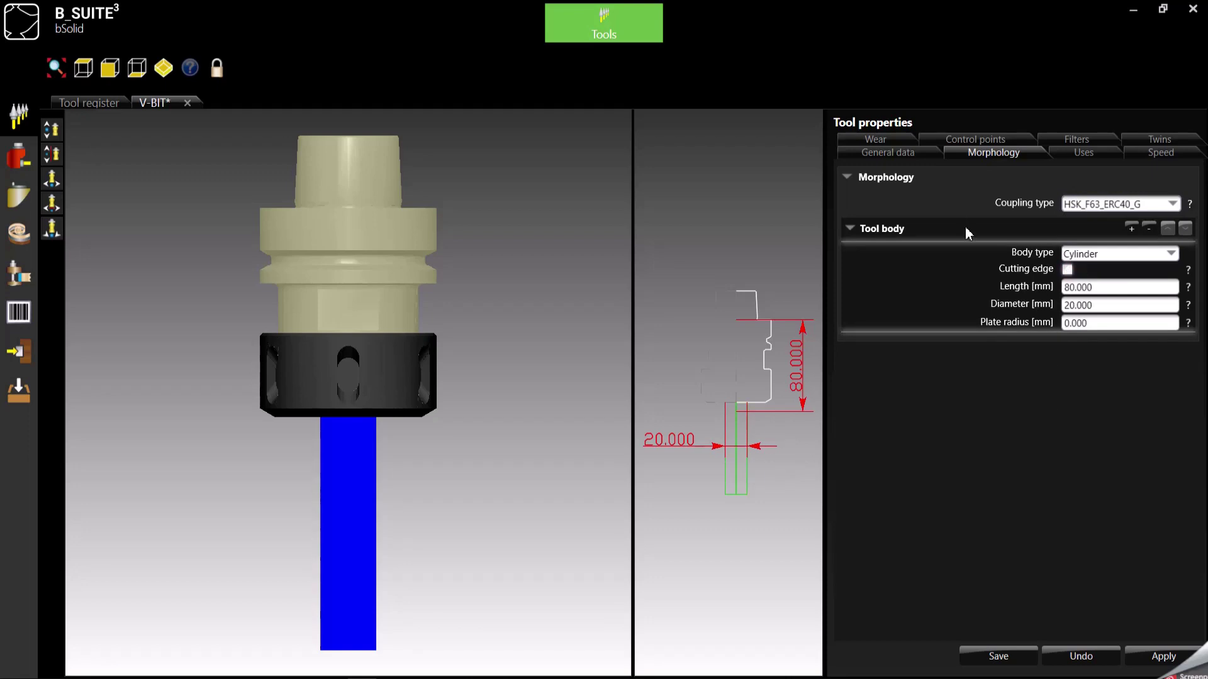
left_click(1075, 324)
left_click(1075, 288)
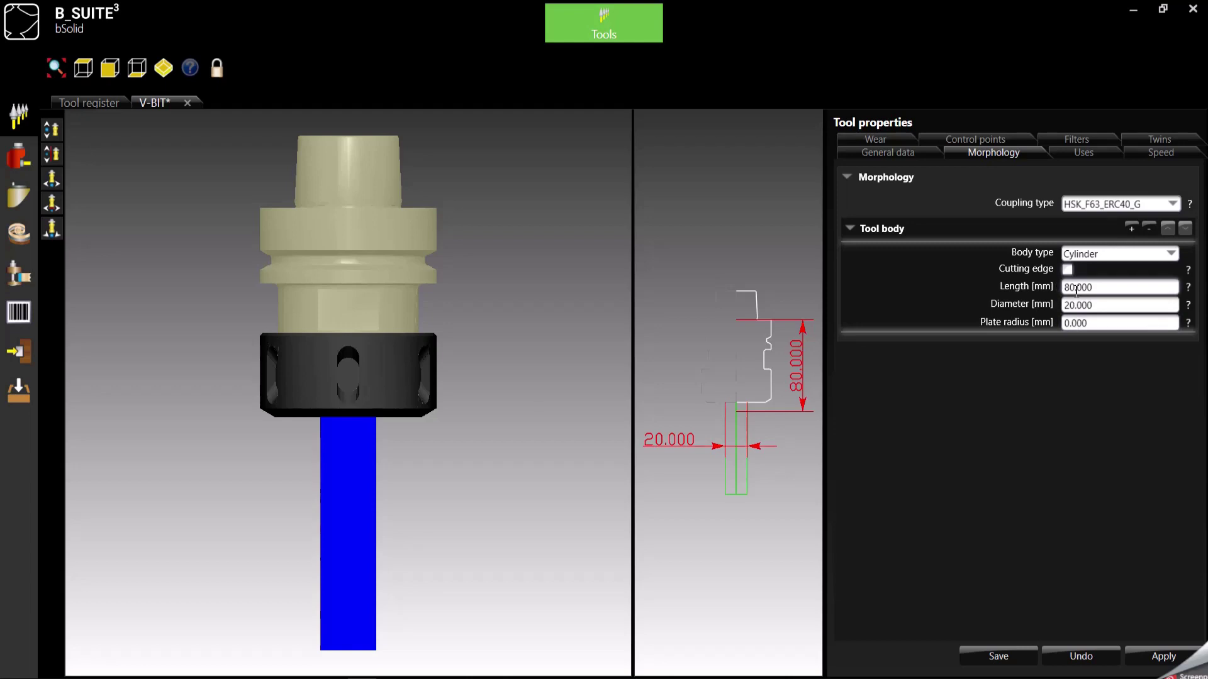
type("20")
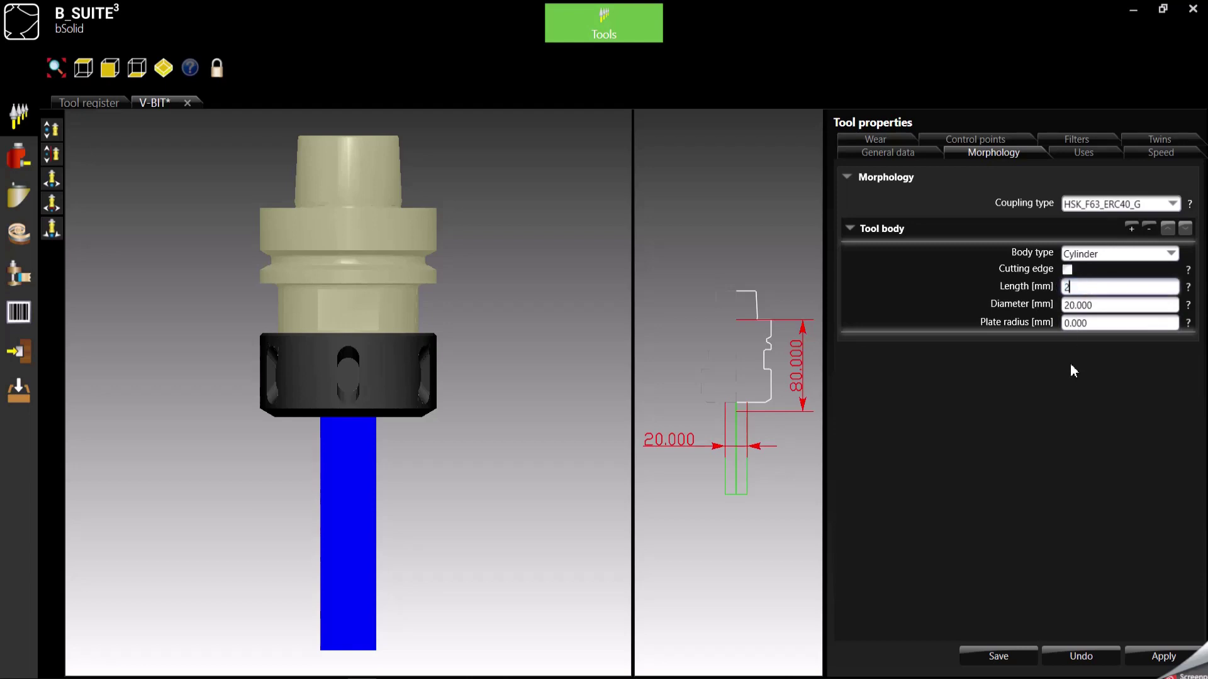
left_click(1092, 306)
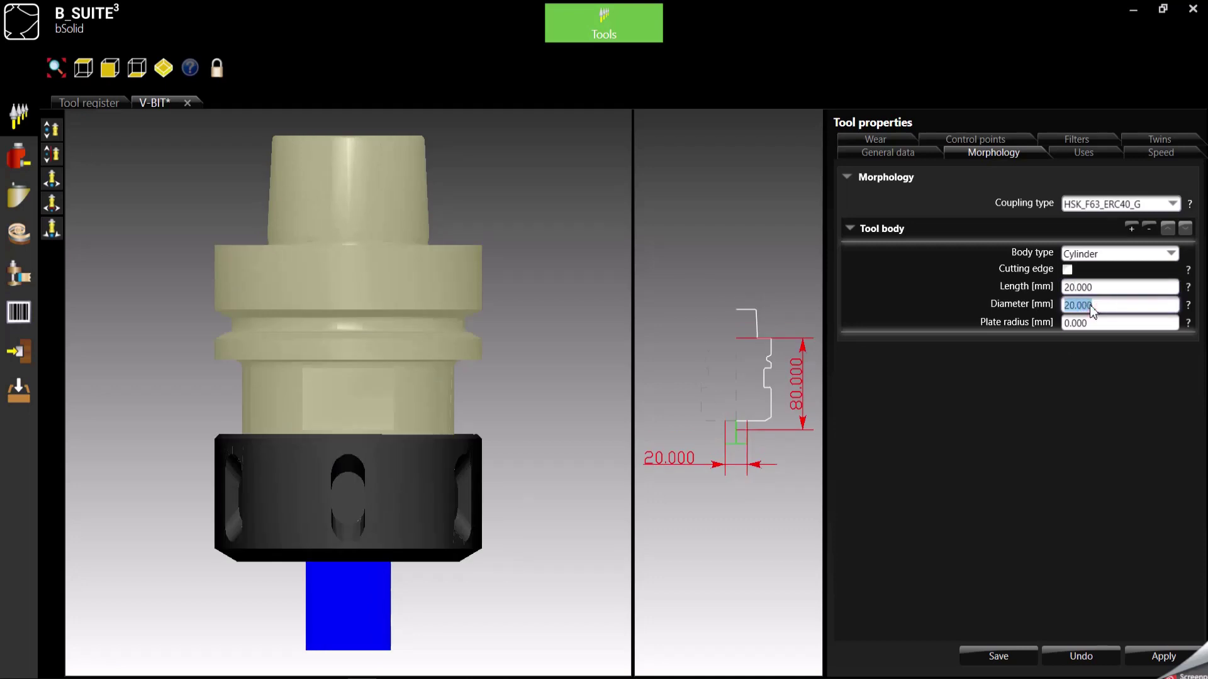
type("12.7")
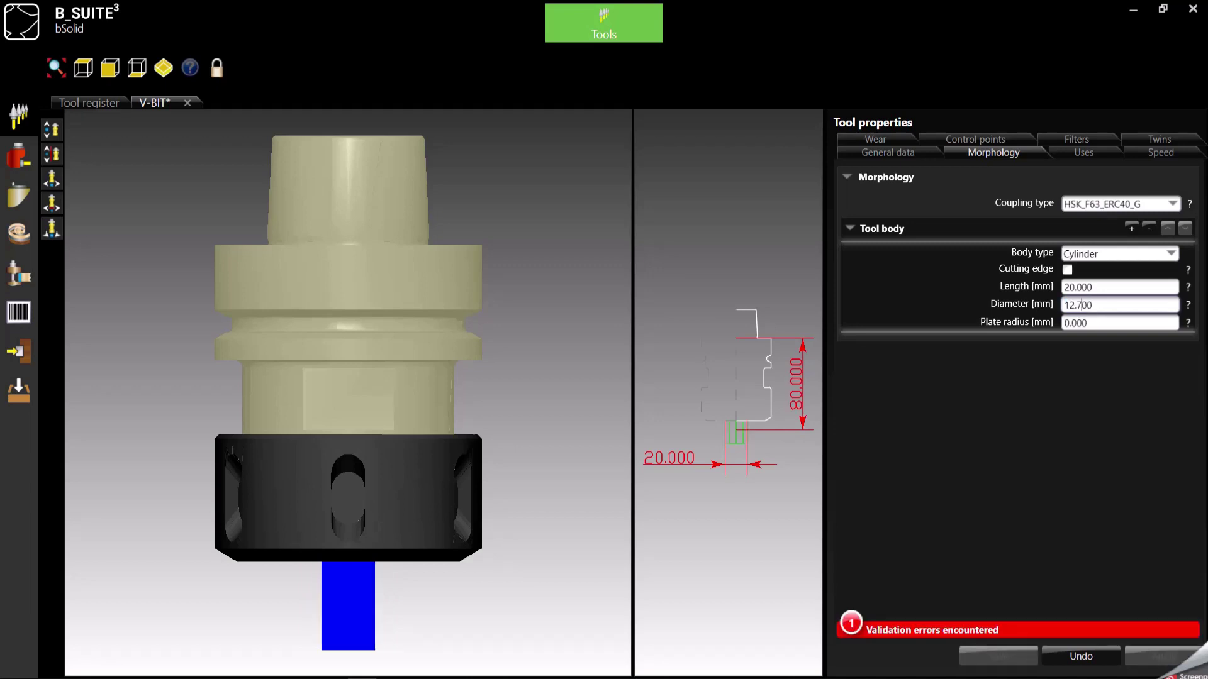
key("Tab")
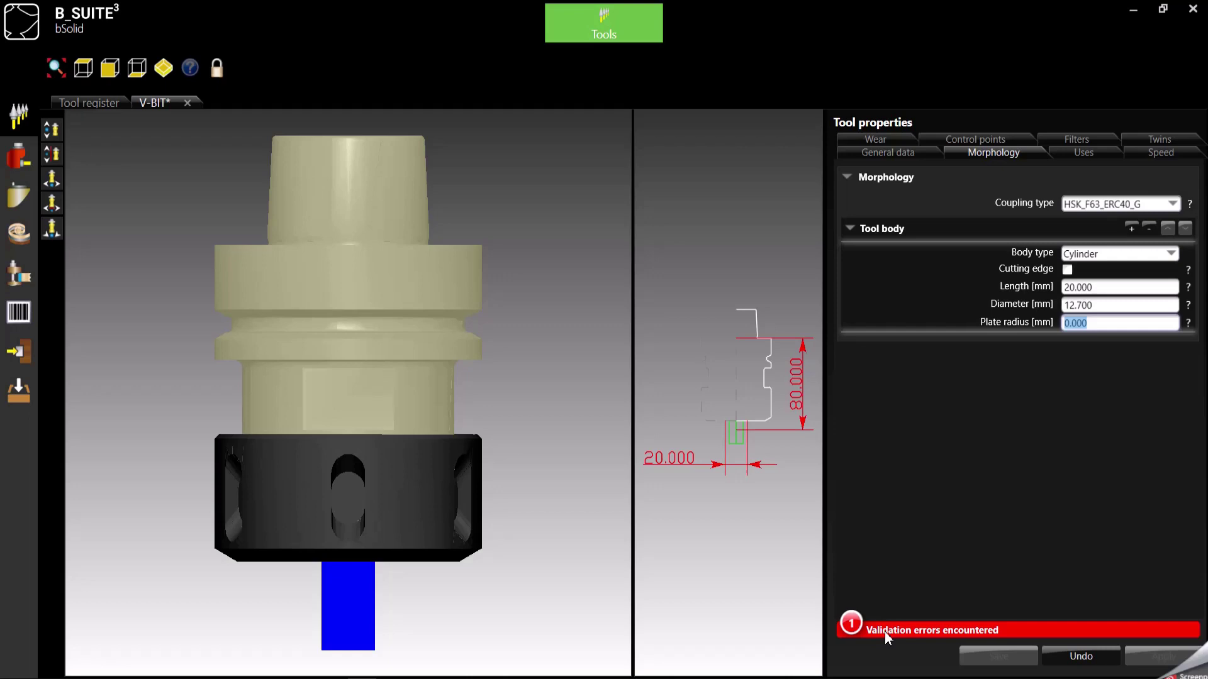
left_click(851, 627)
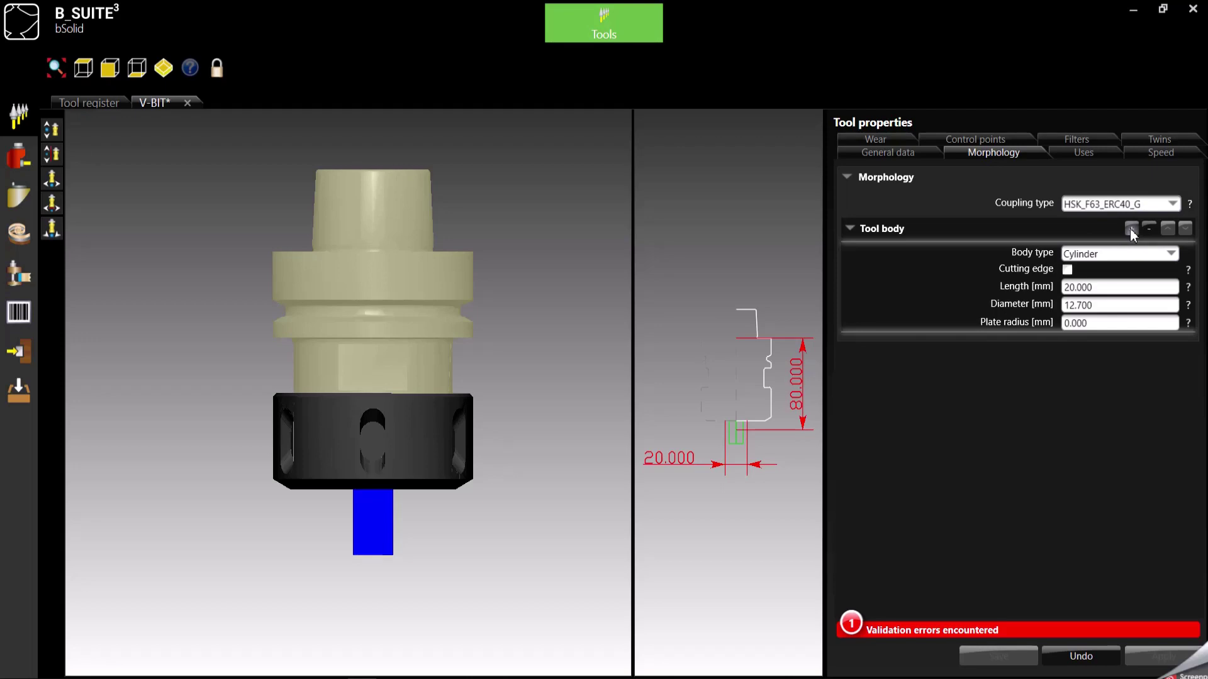
Add a conical second body with 50 mm upper diameter and 0 mm lower diameter
left_click(1131, 229)
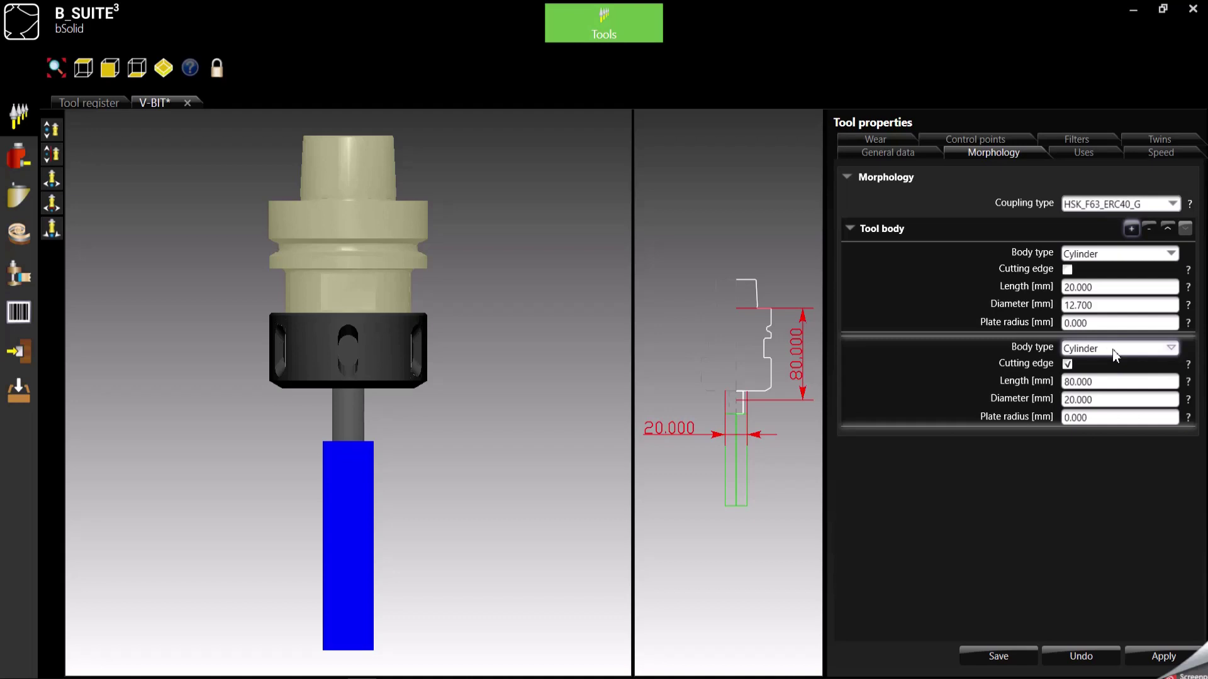
left_click(1112, 350)
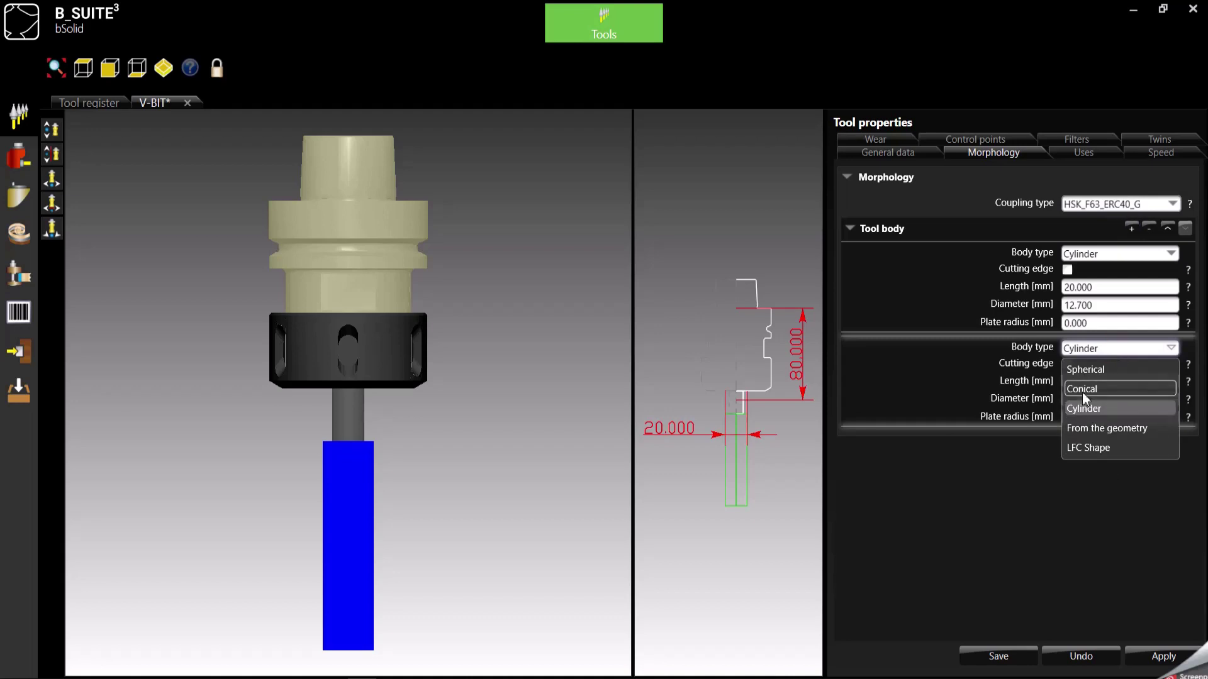
left_click(1082, 388)
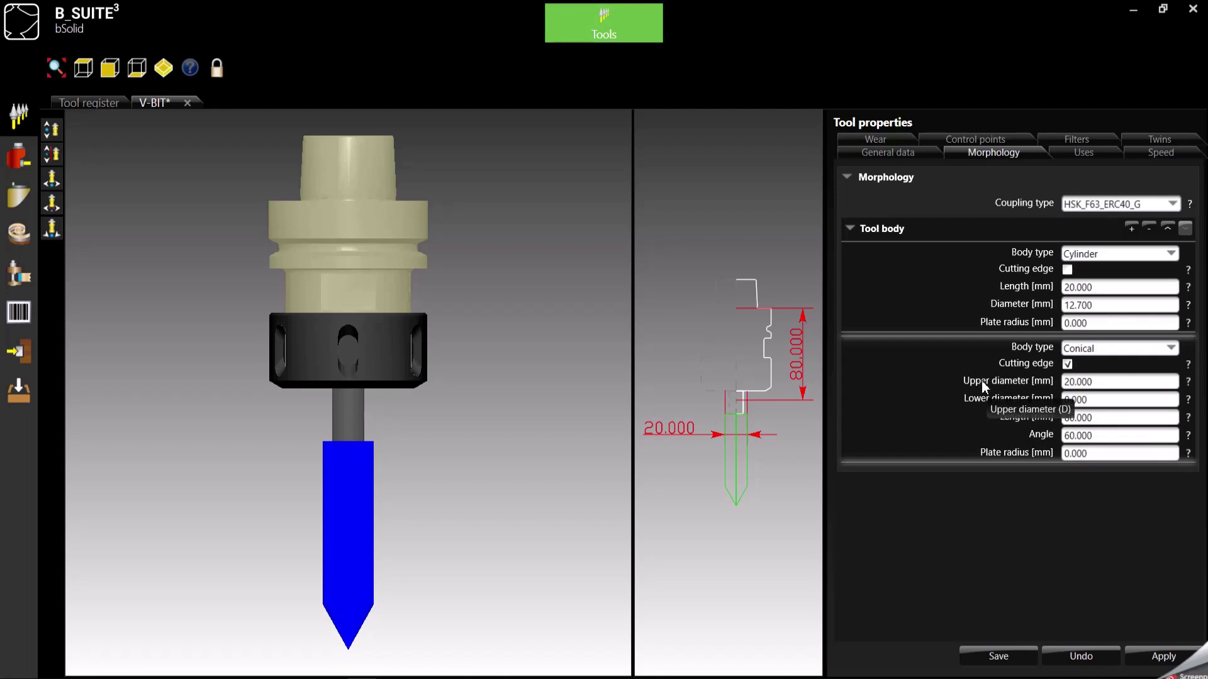
left_click(1093, 387)
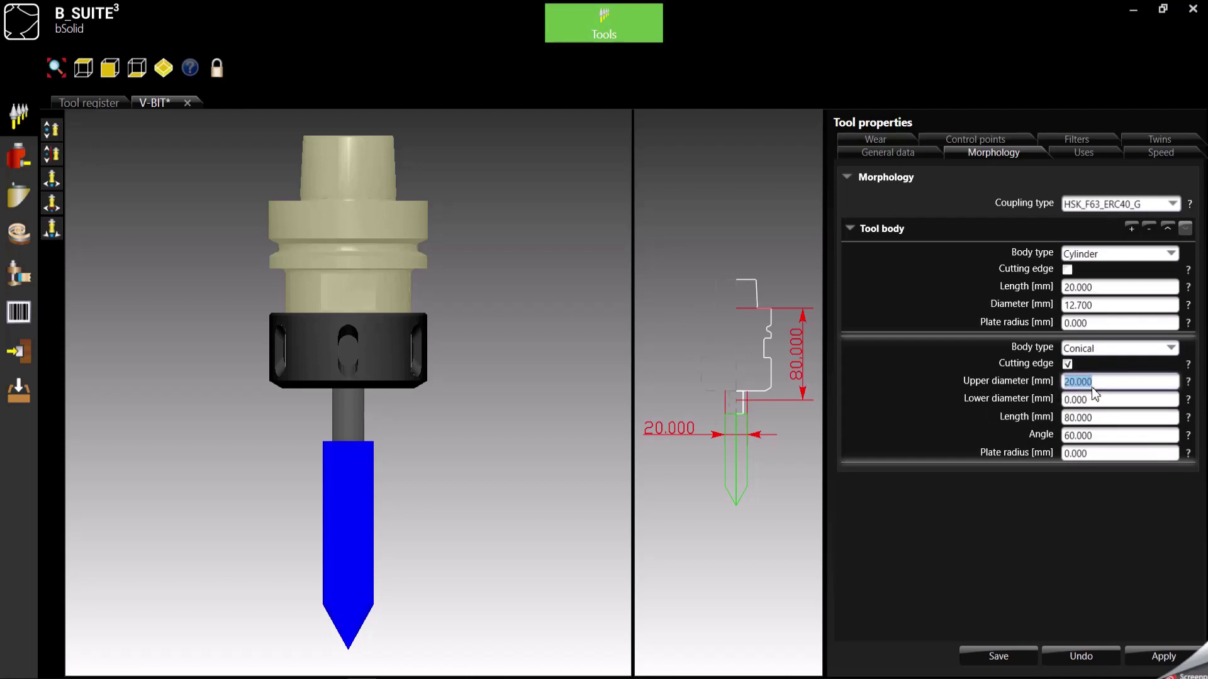
type("50")
key("Return")
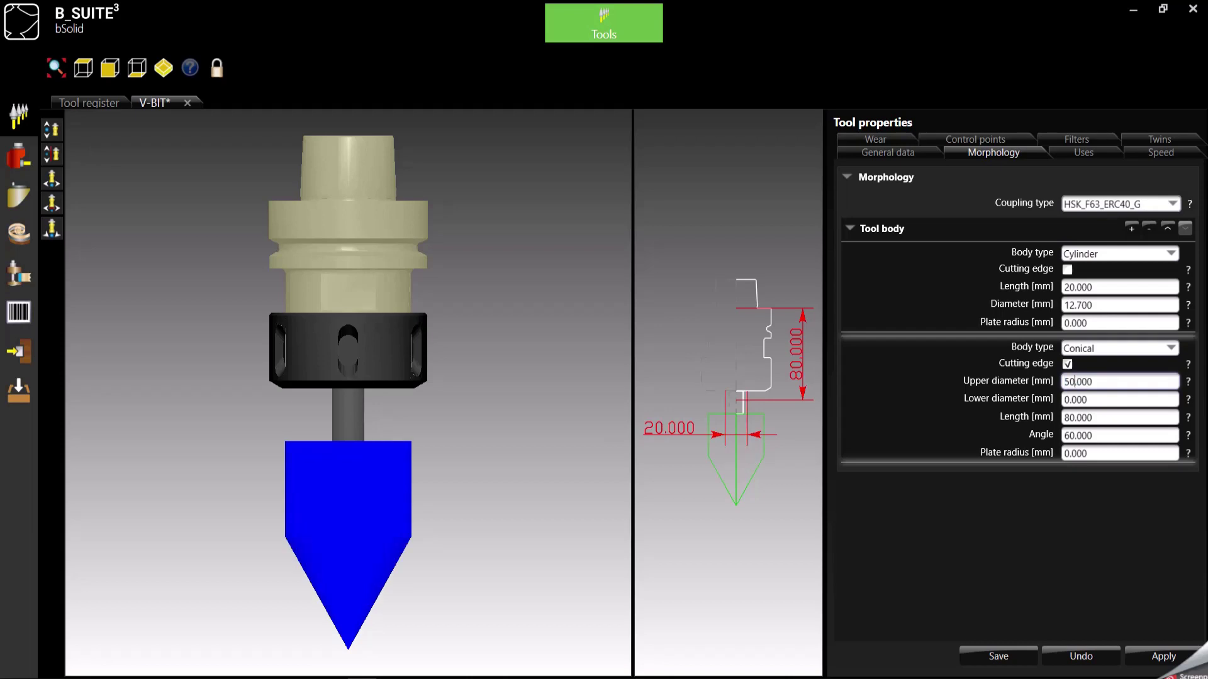
left_click(1100, 399)
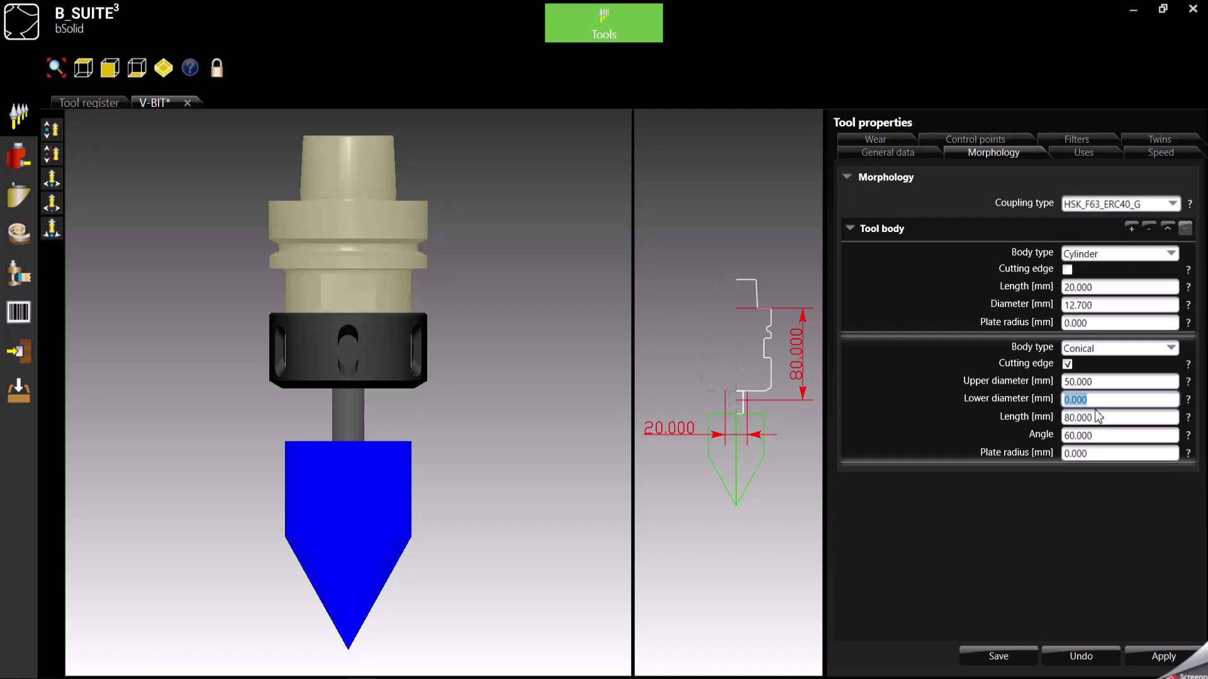
type("5")
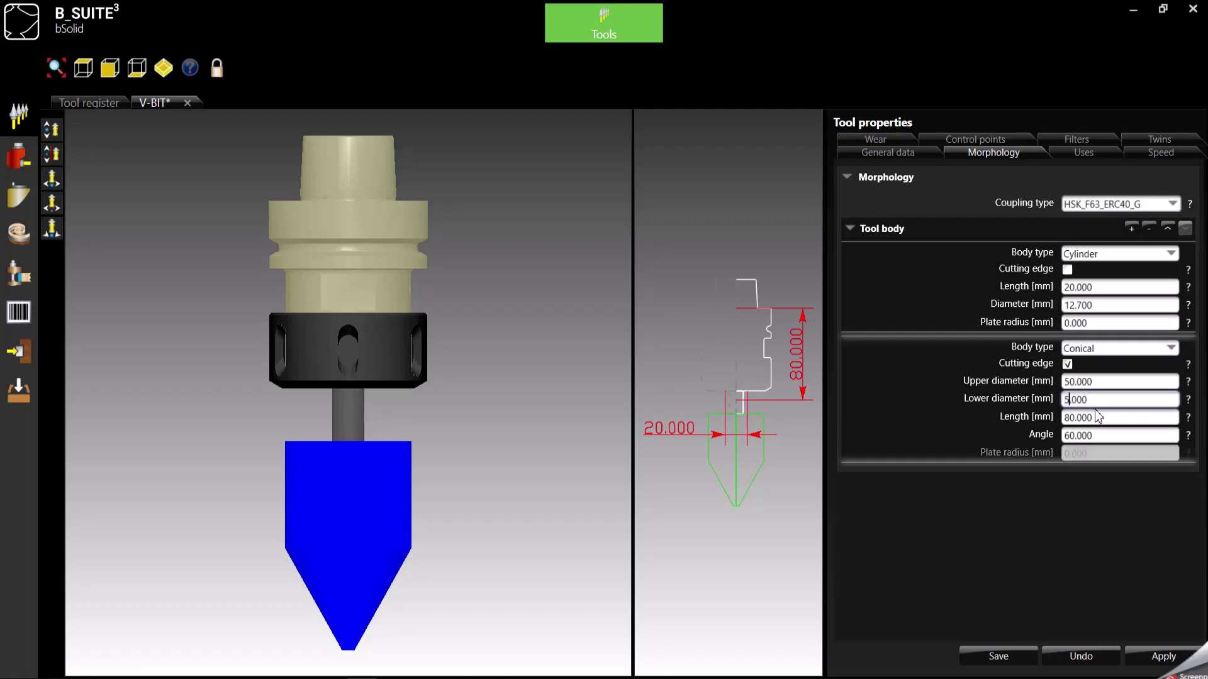
double_click(1097, 401)
type("0")
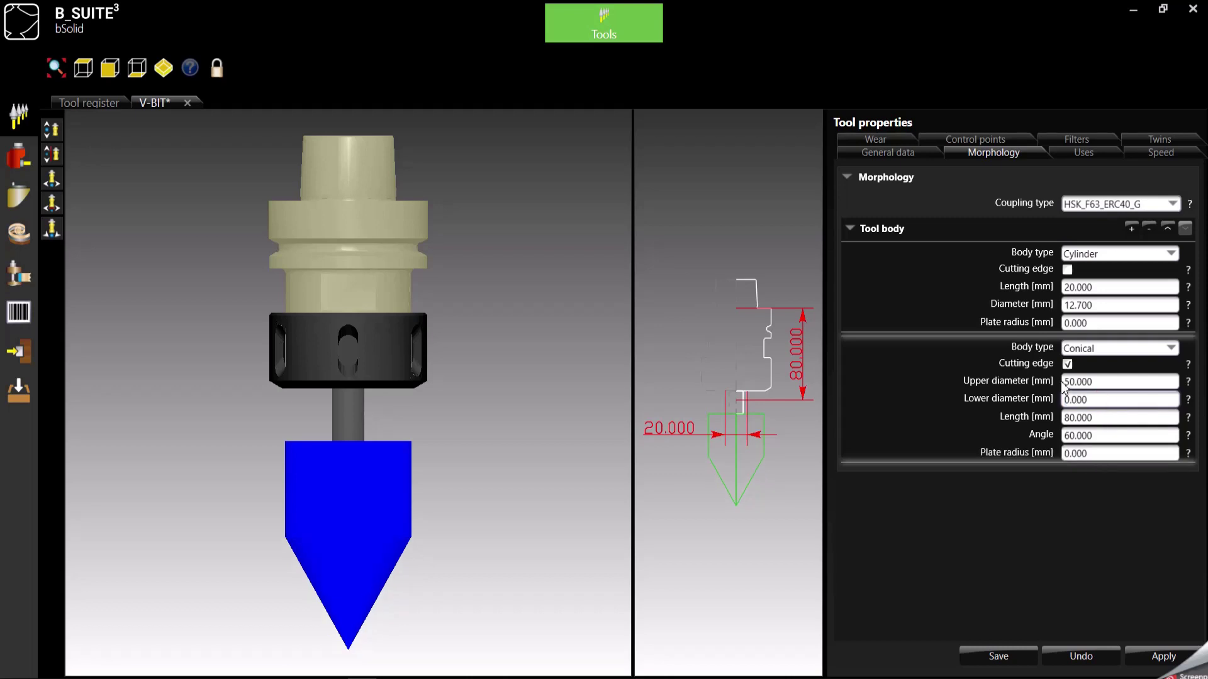
Give the cone a 90° angle and a 30 mm length
double_click(1102, 439)
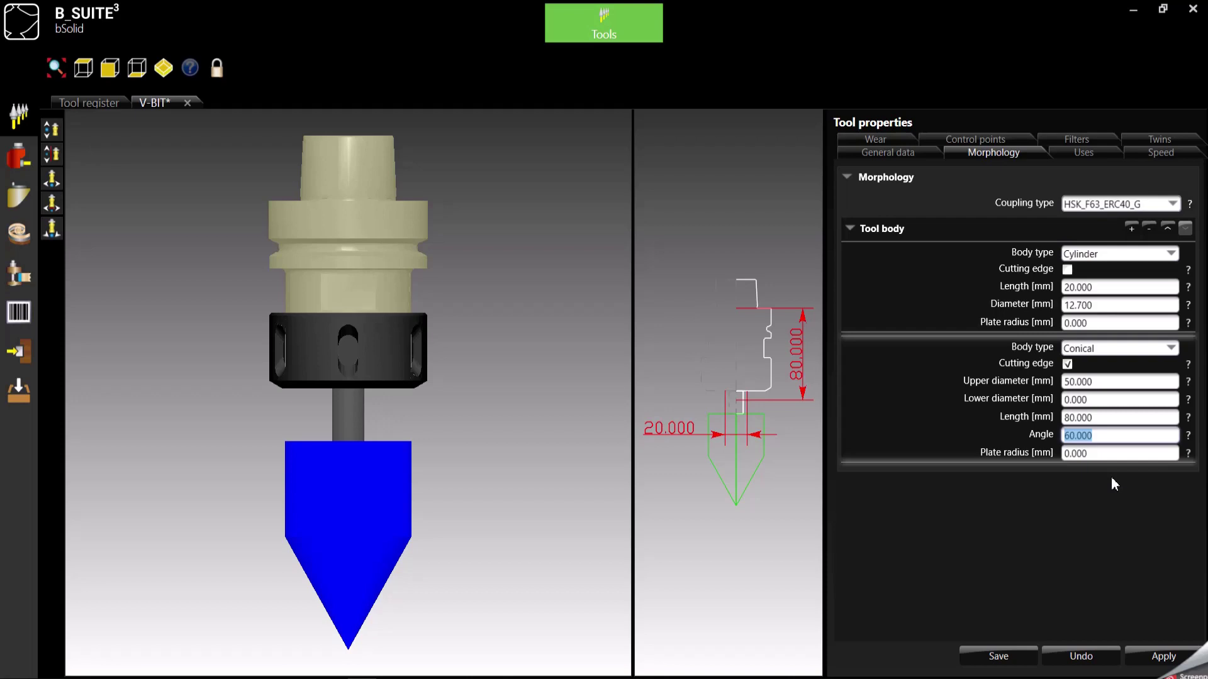
type("90")
key("Return")
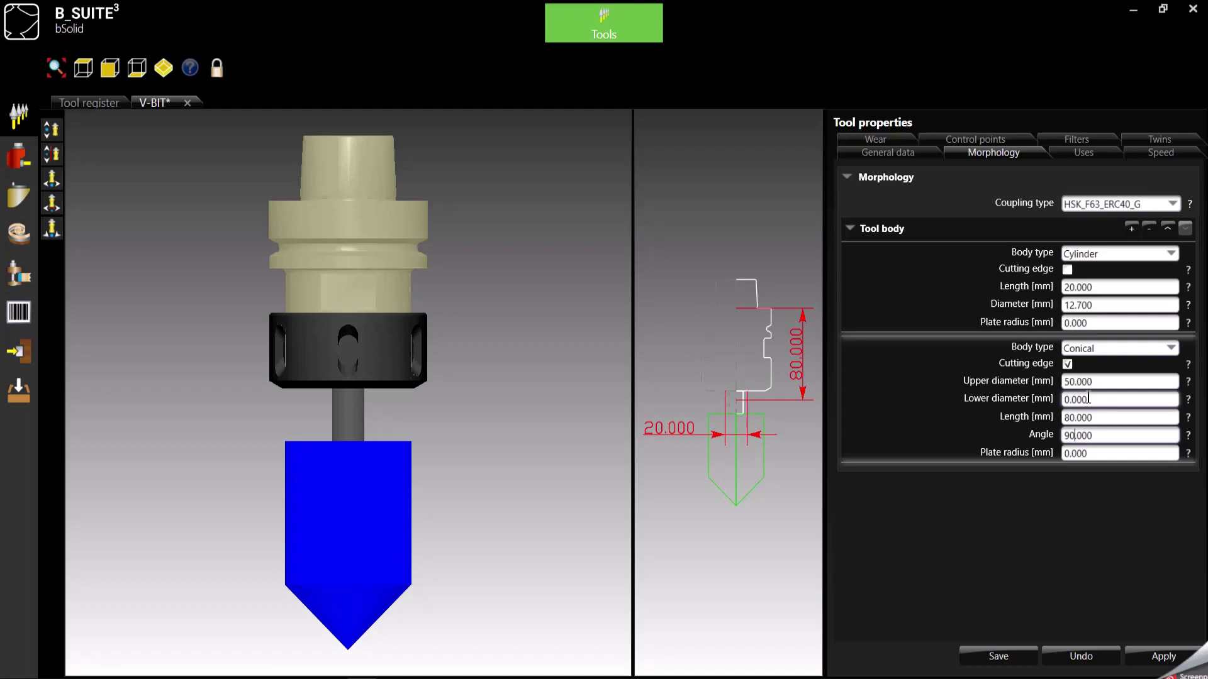
double_click(1104, 419)
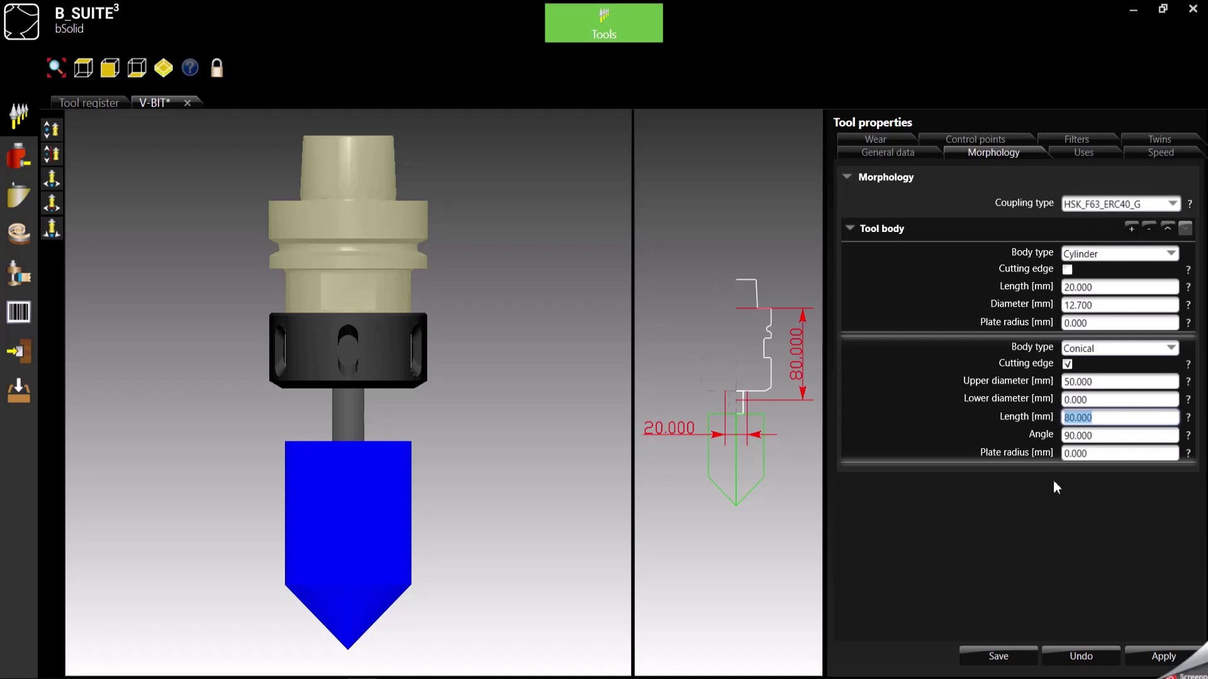
type("30")
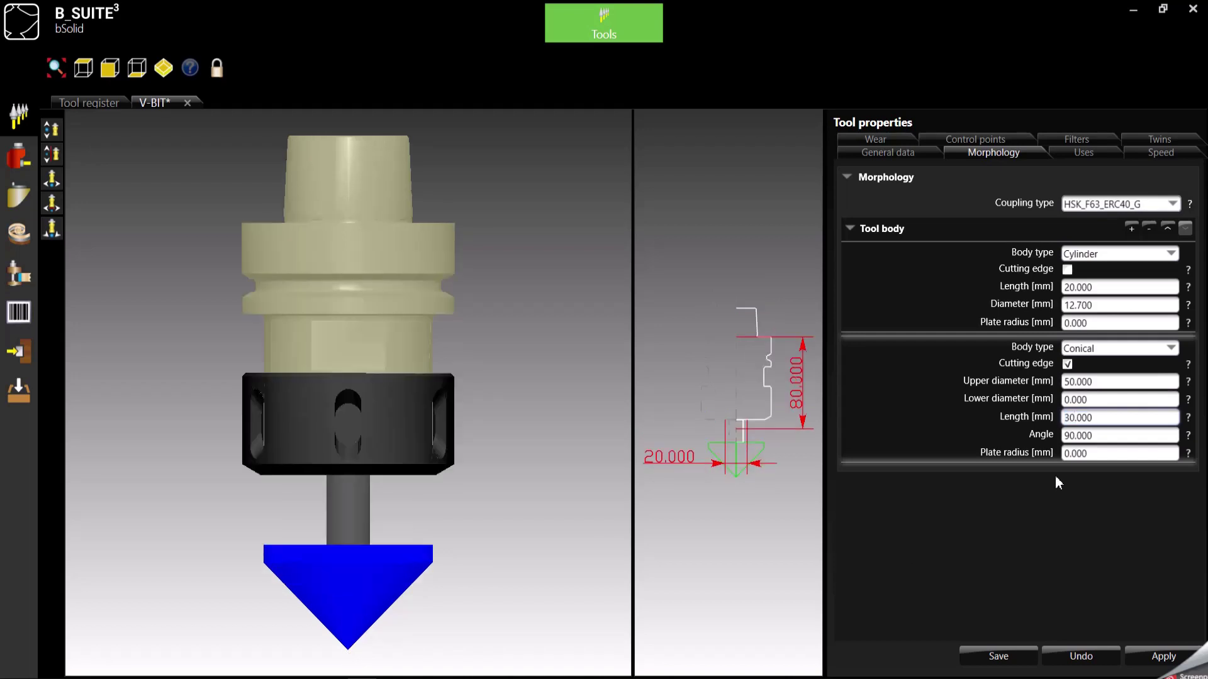
Apply the 30 mm cone length, then take the diameter from the cone top and the 122 mm length from its tip
left_click(1107, 434)
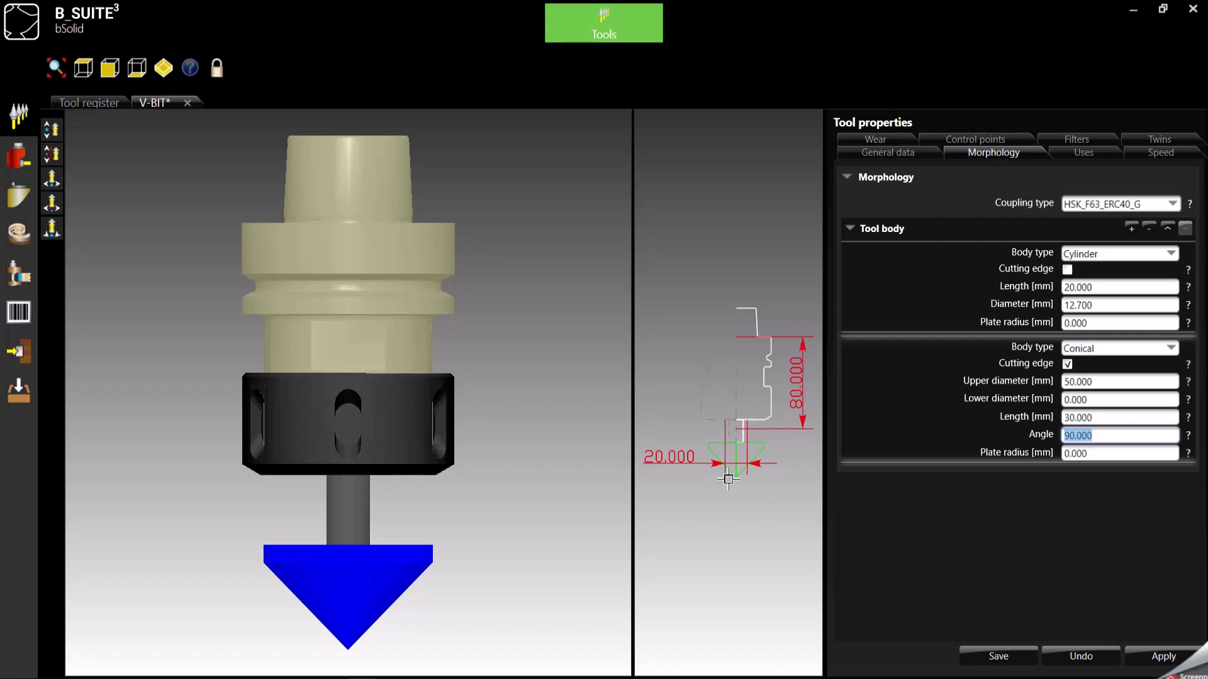
scroll(734, 469, "up", 2)
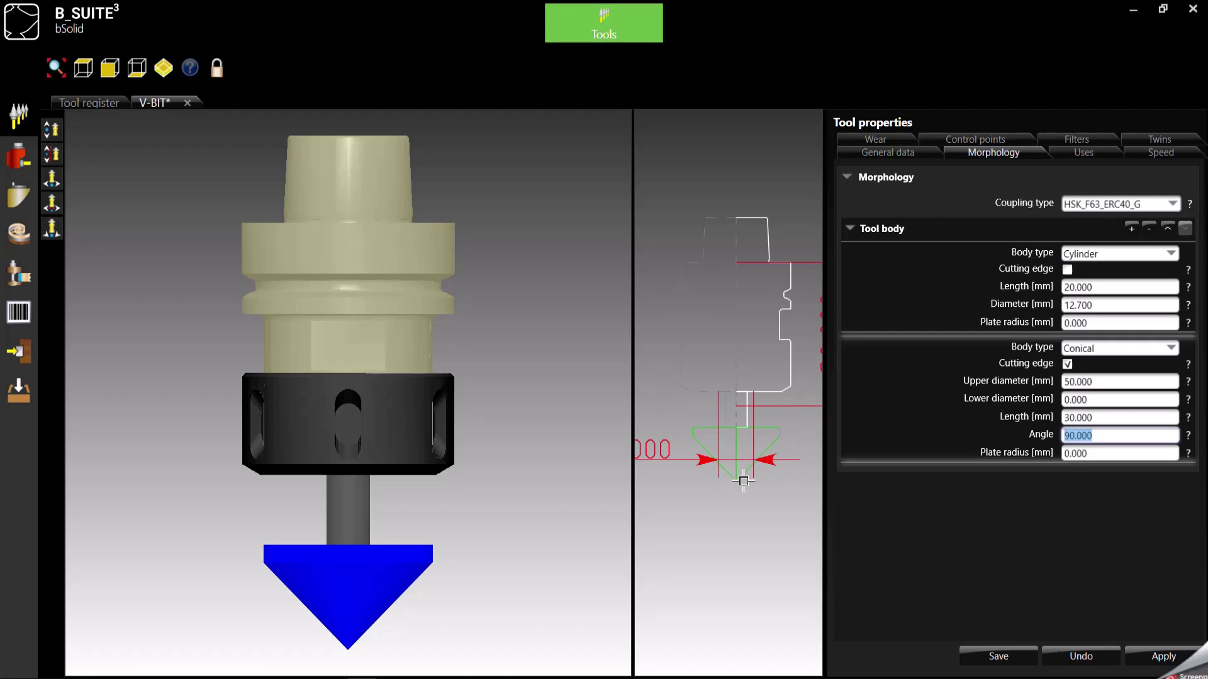
scroll(758, 473, "down", 1)
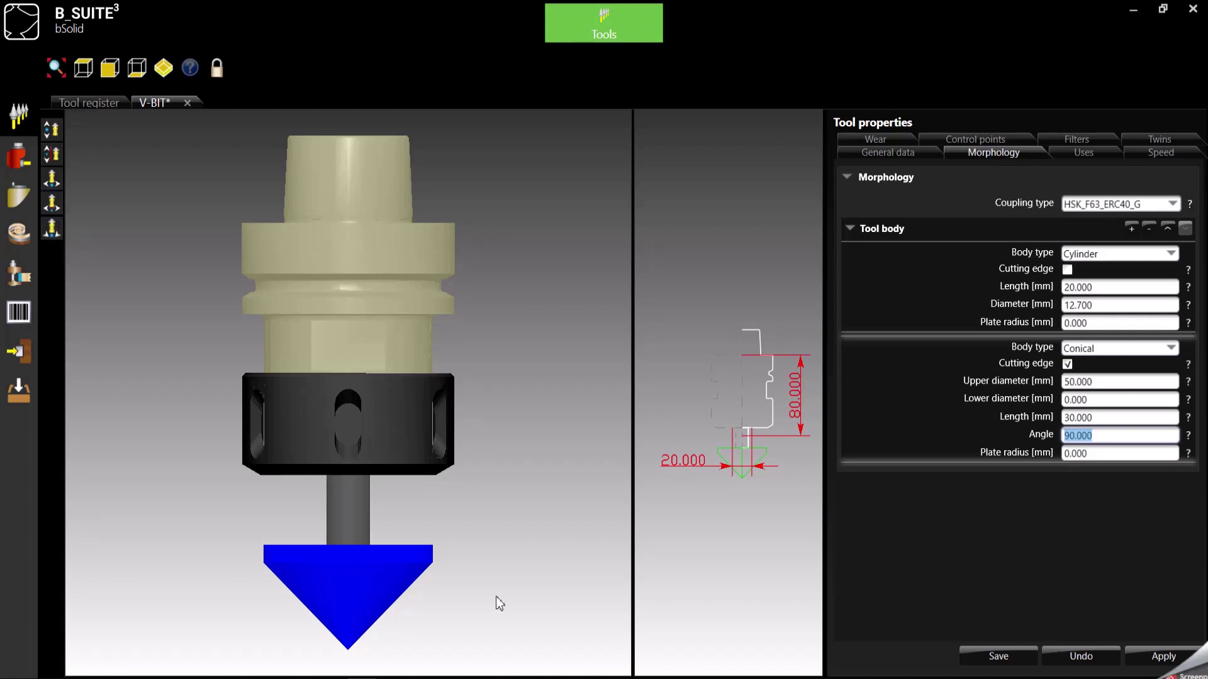
left_click(52, 204)
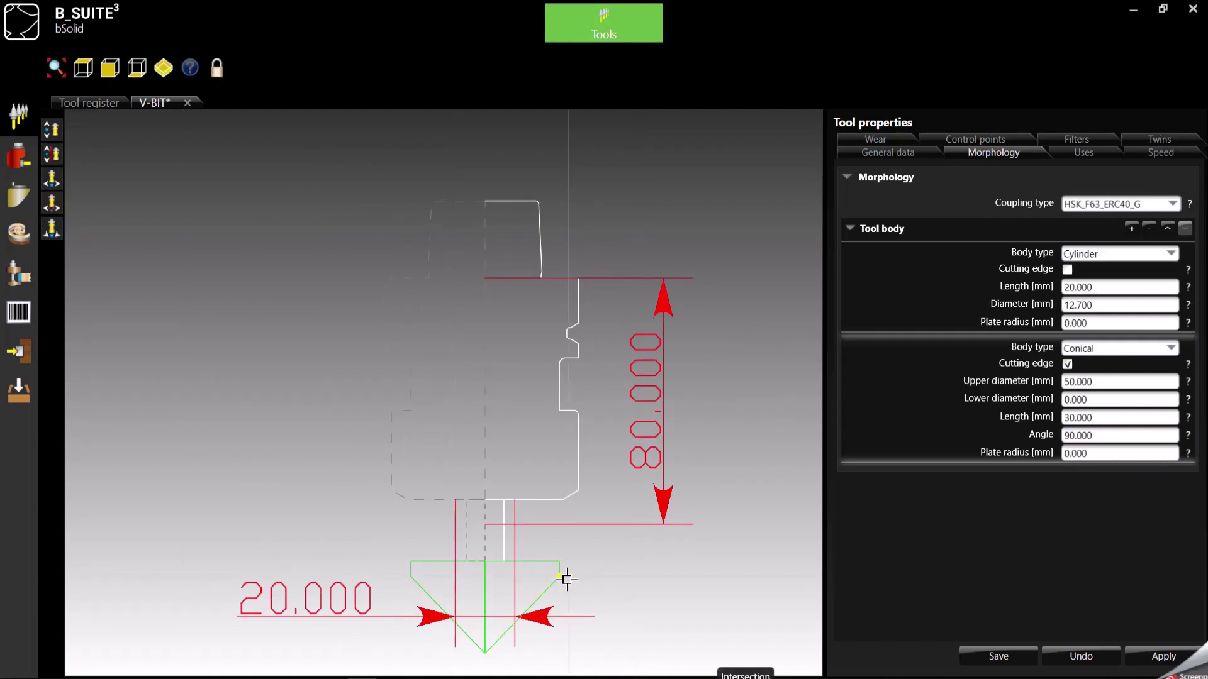
left_click(567, 579)
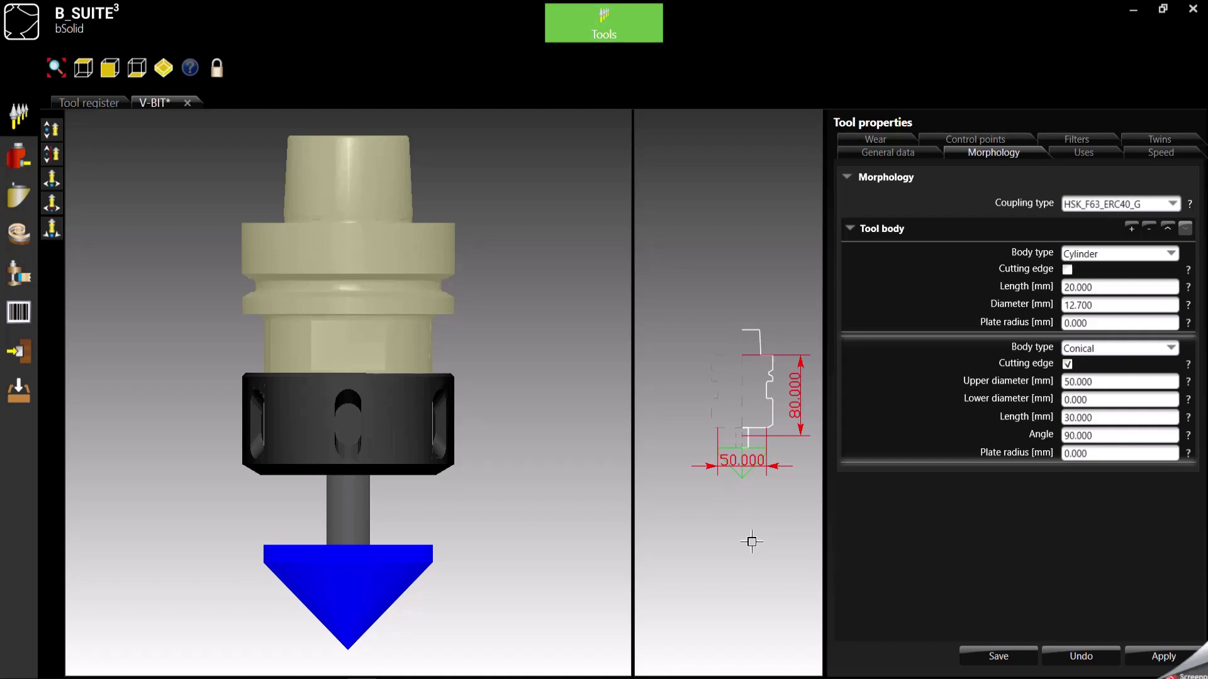
left_click(53, 155)
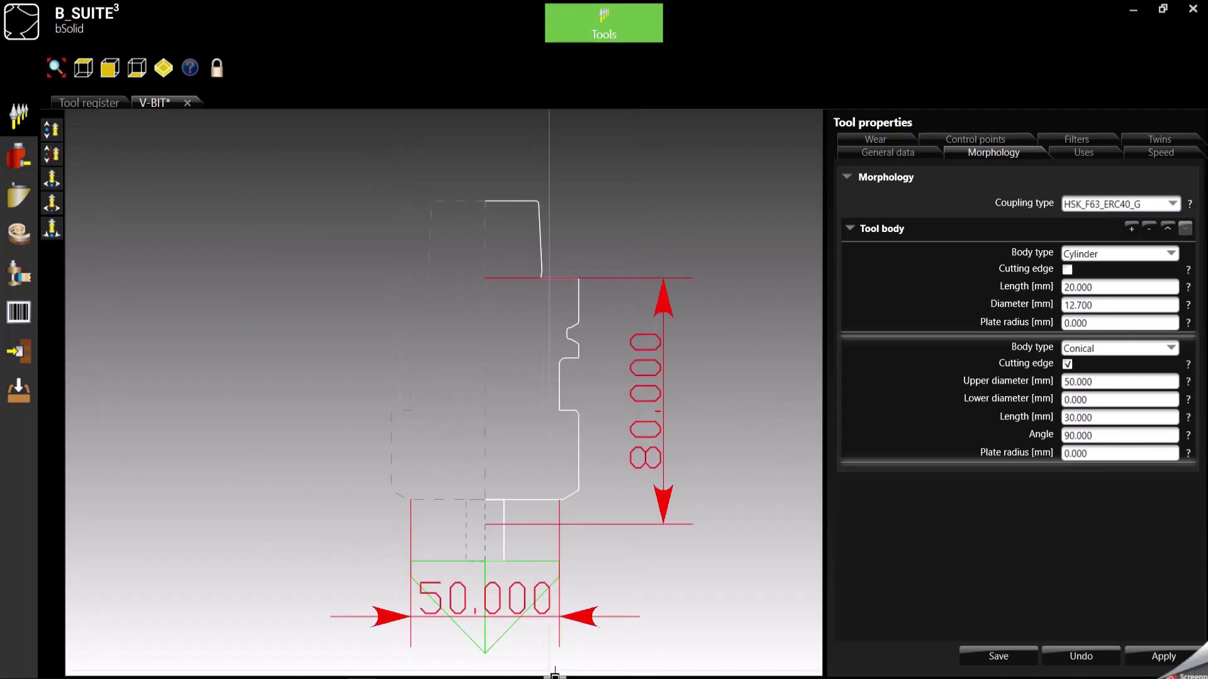
left_click(493, 656)
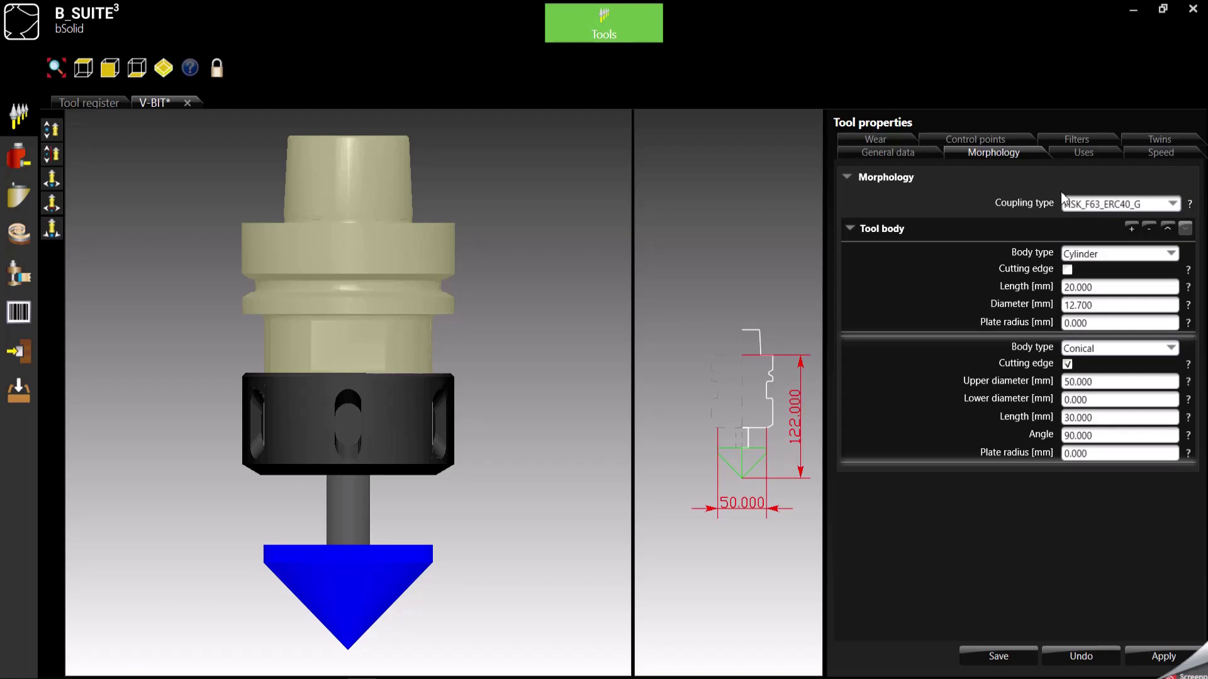
Set the Max rotation to 10000 in the tool's Speed settings
left_click(1143, 156)
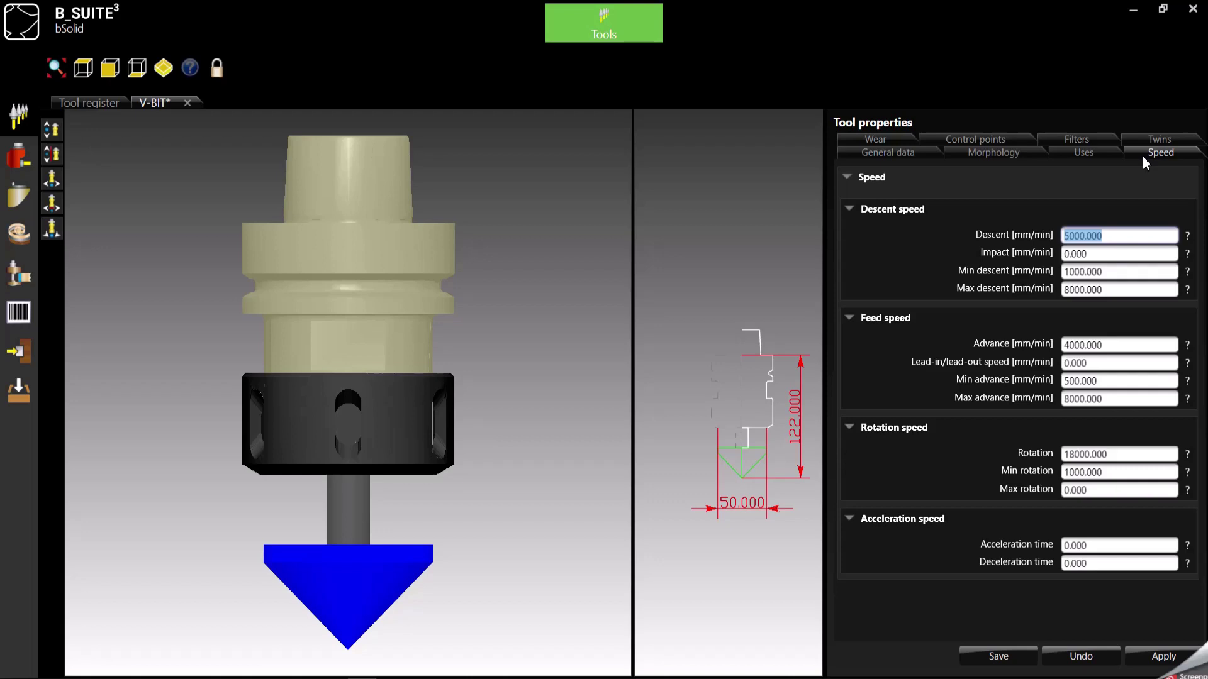
left_click(1109, 490)
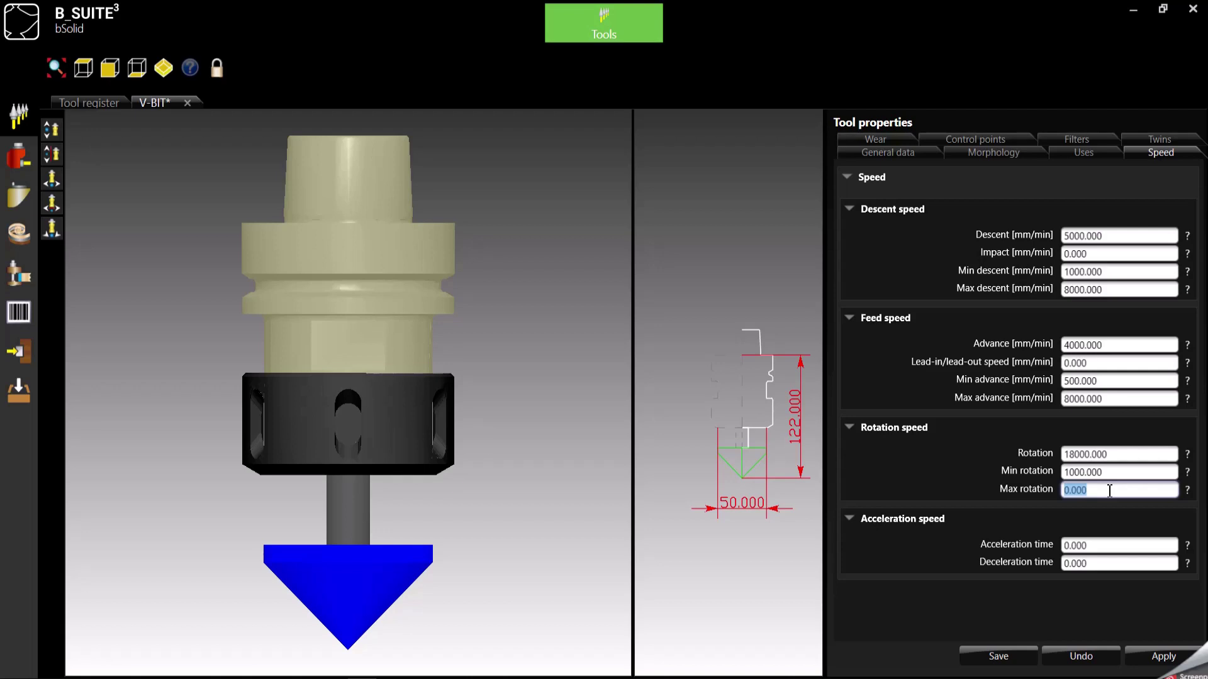
left_click(1097, 472)
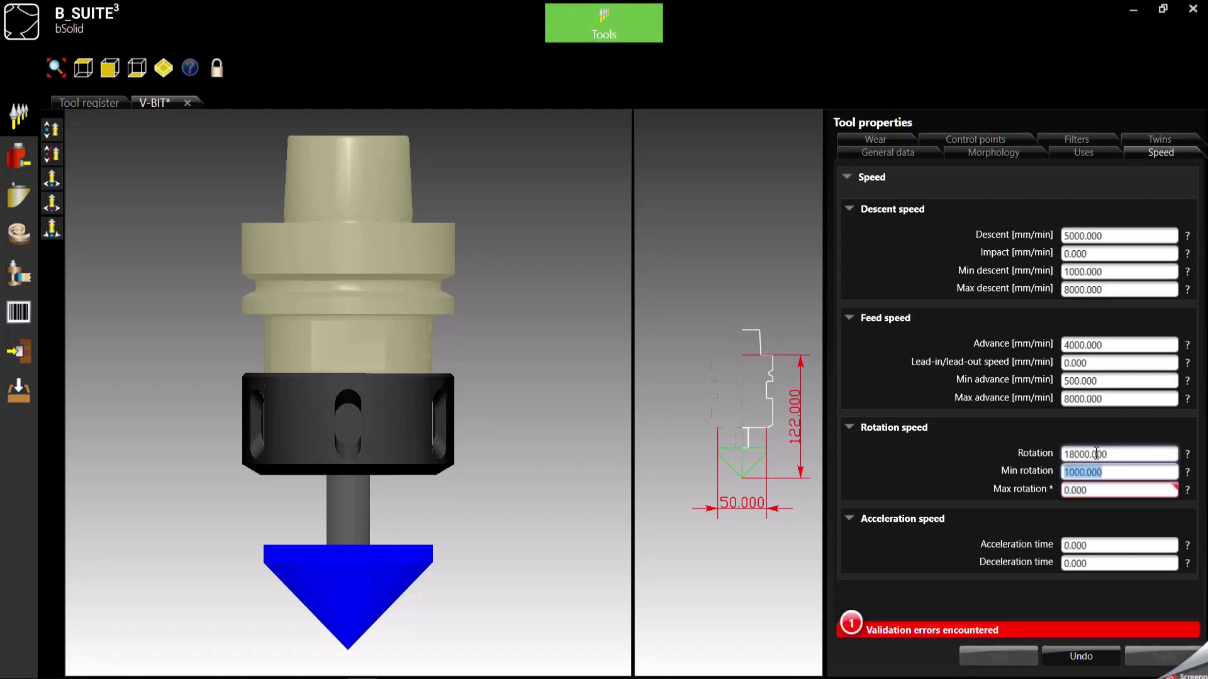
left_click(1096, 454)
left_click(1104, 490)
type("1")
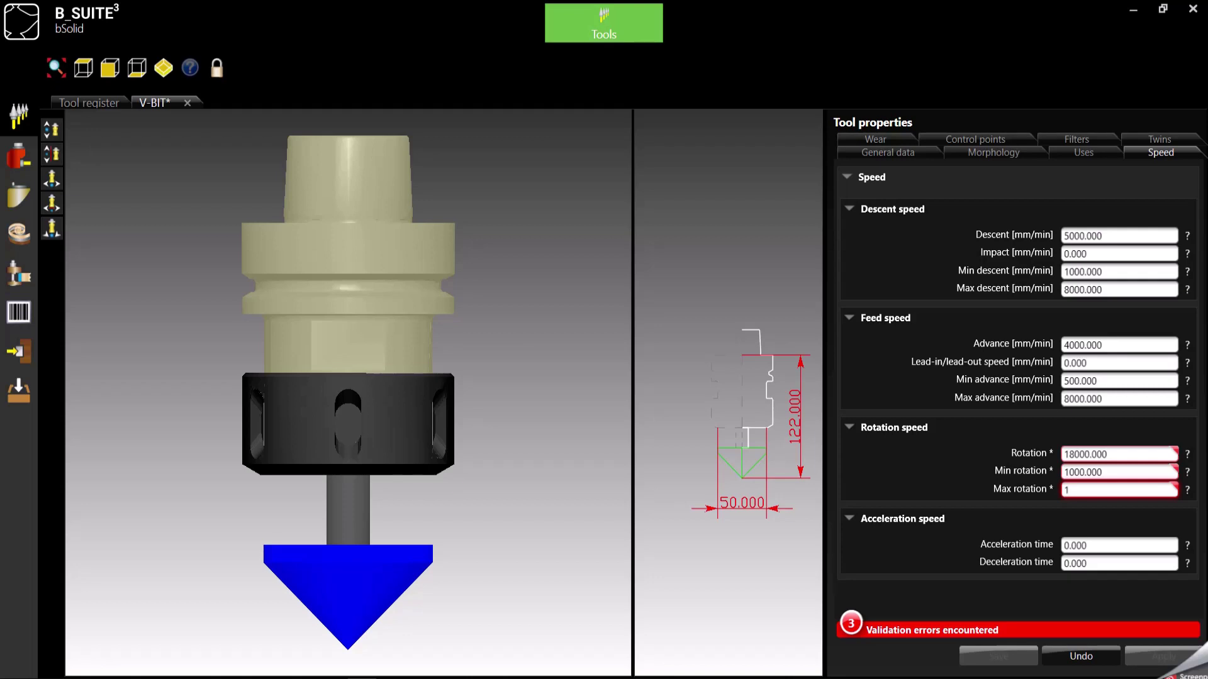
type("0000")
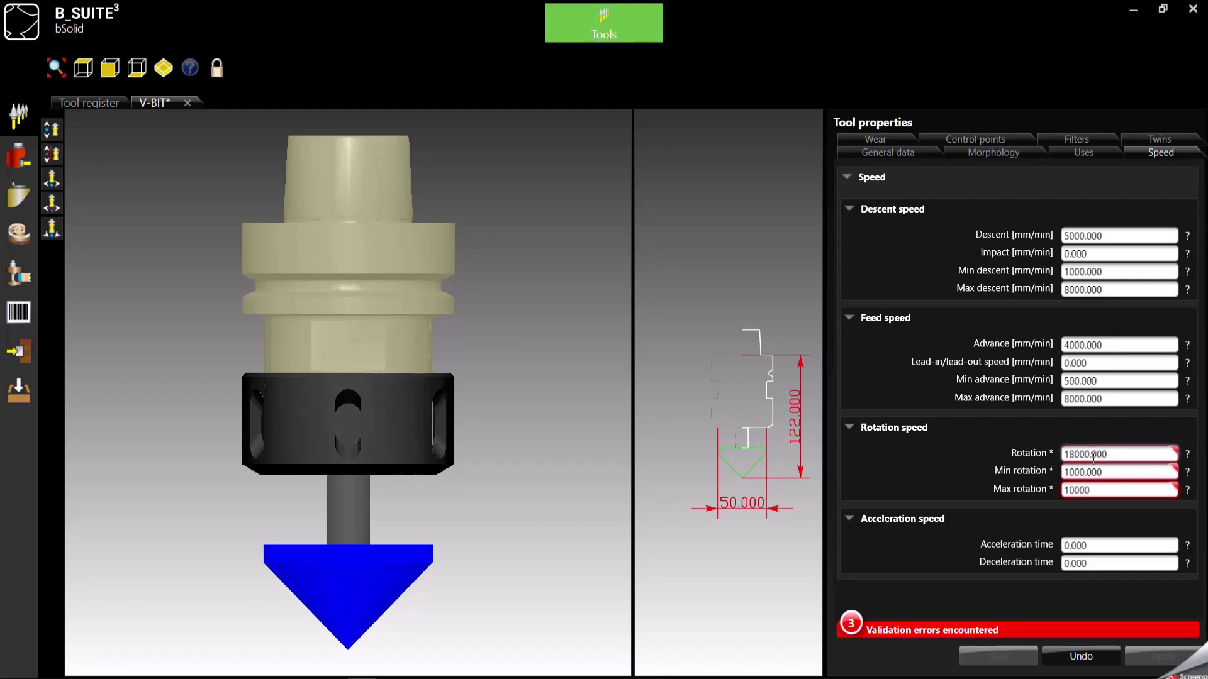
left_click(1092, 455)
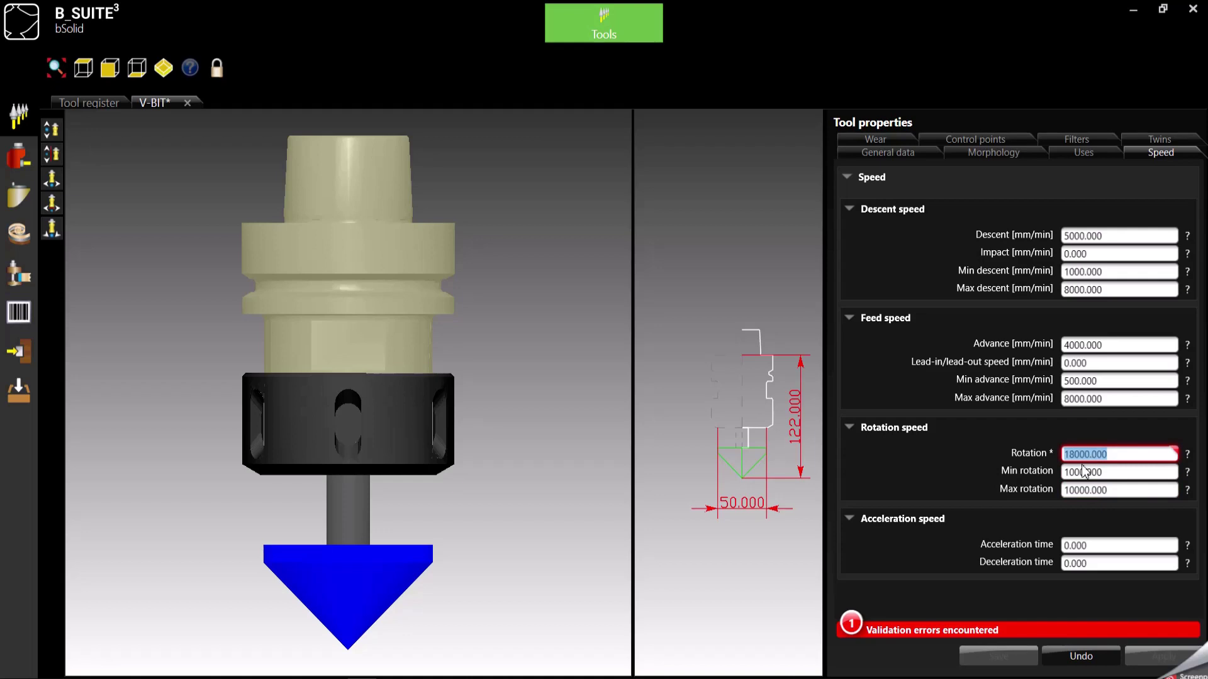
Set the Rotation speed to 10000, correcting an initial 8000 entry
left_click(1083, 489)
left_click(1083, 473)
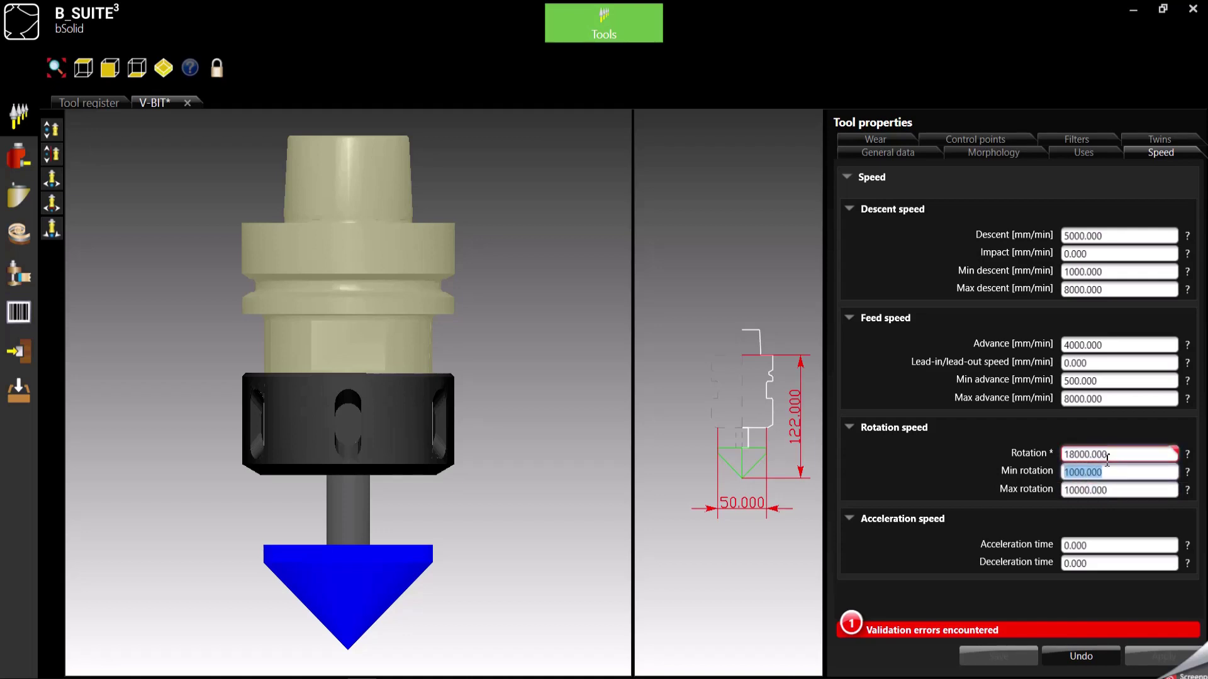
left_click(1093, 454)
type("800")
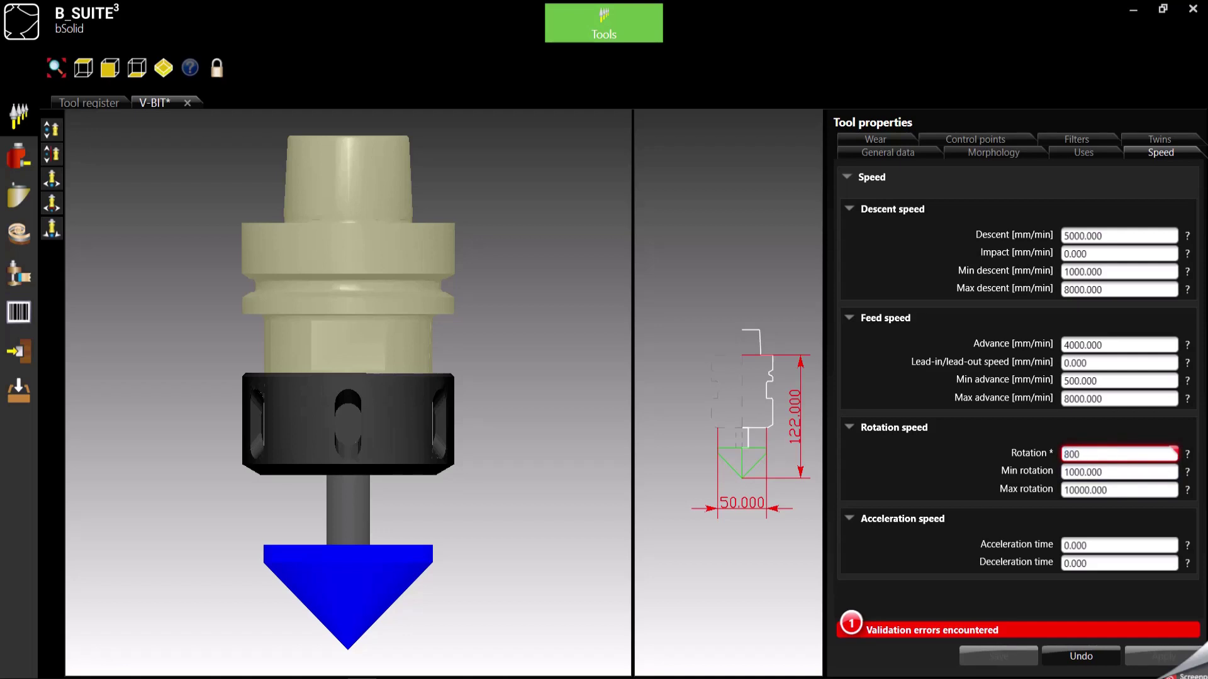
type("0")
left_click(1128, 472)
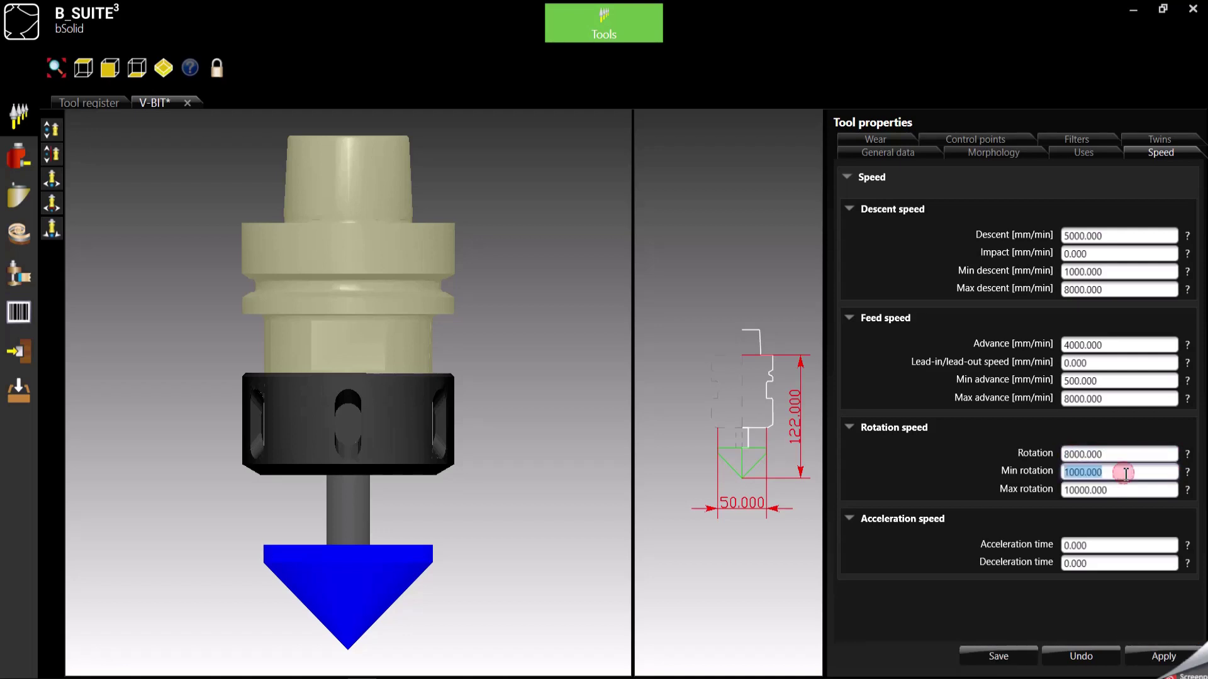
left_click(1105, 454)
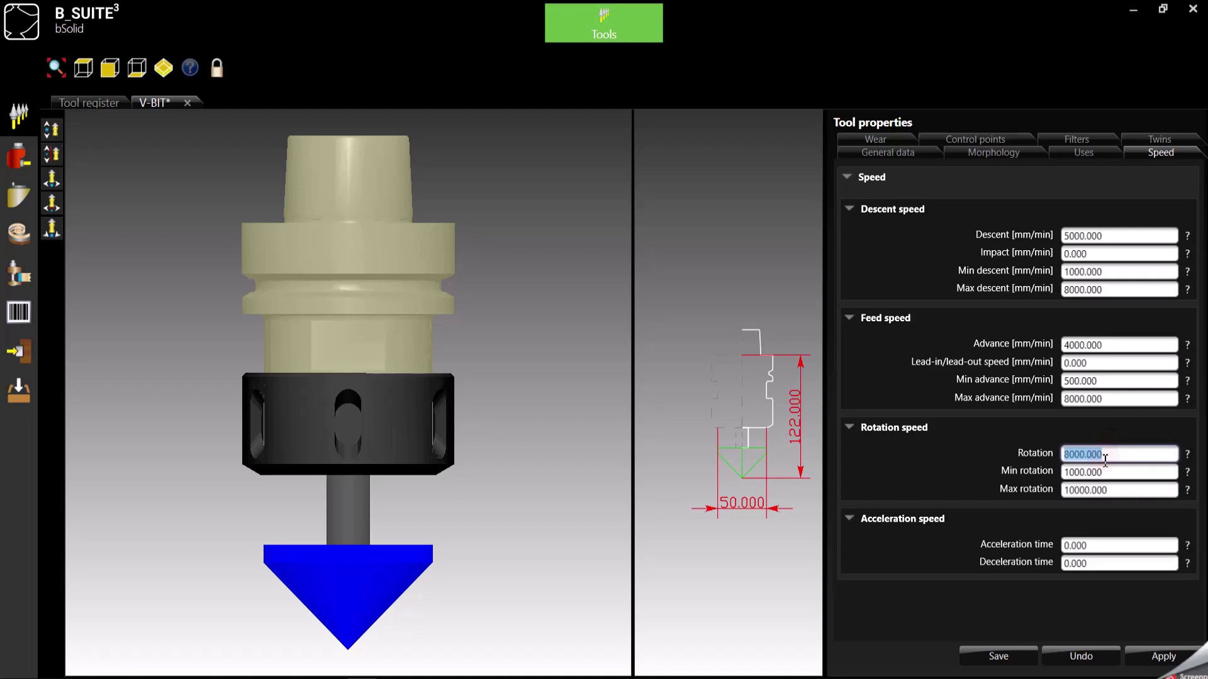
left_click(1107, 490)
left_click(1100, 454)
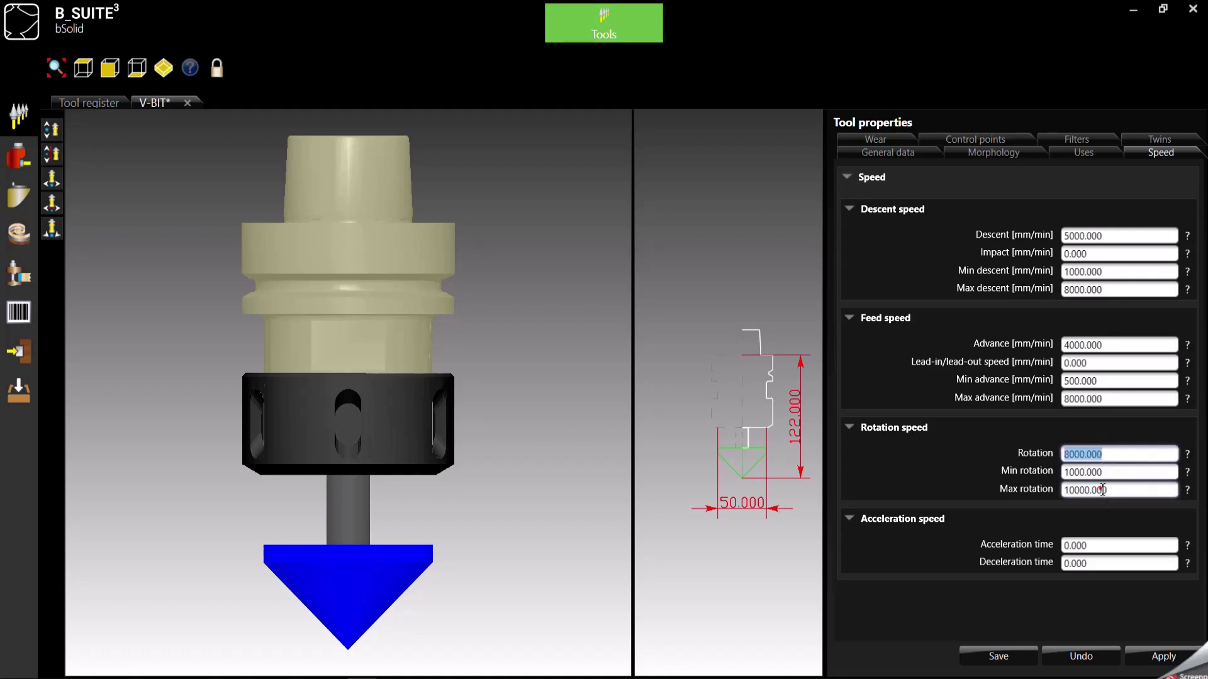
left_click(1107, 490)
left_click(1101, 455)
type("10000")
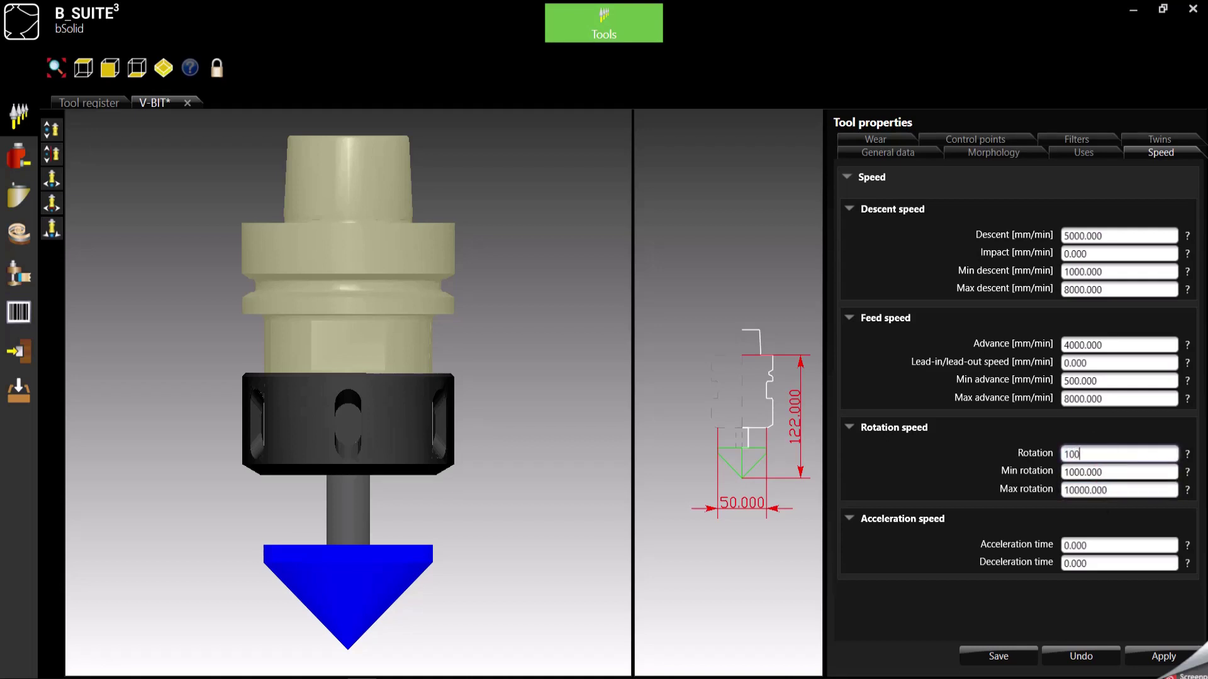
left_click(1124, 472)
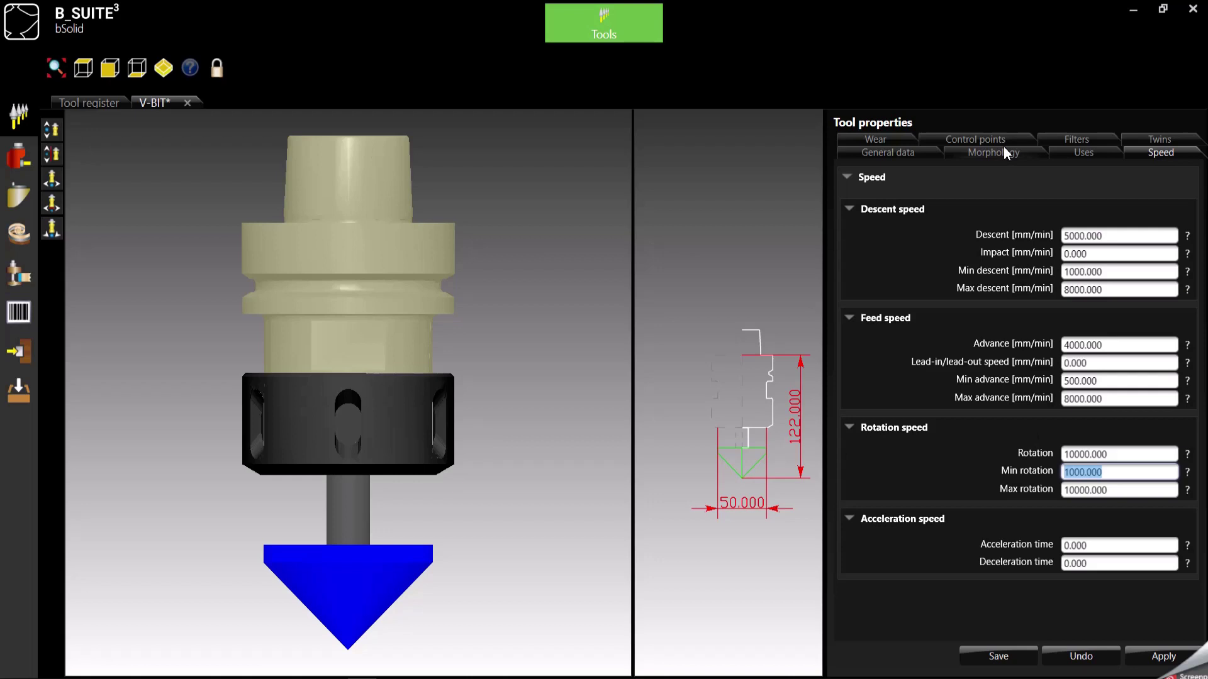
Set acceleration and deceleration times to 3 and save V-BIT to the register
left_click(1090, 546)
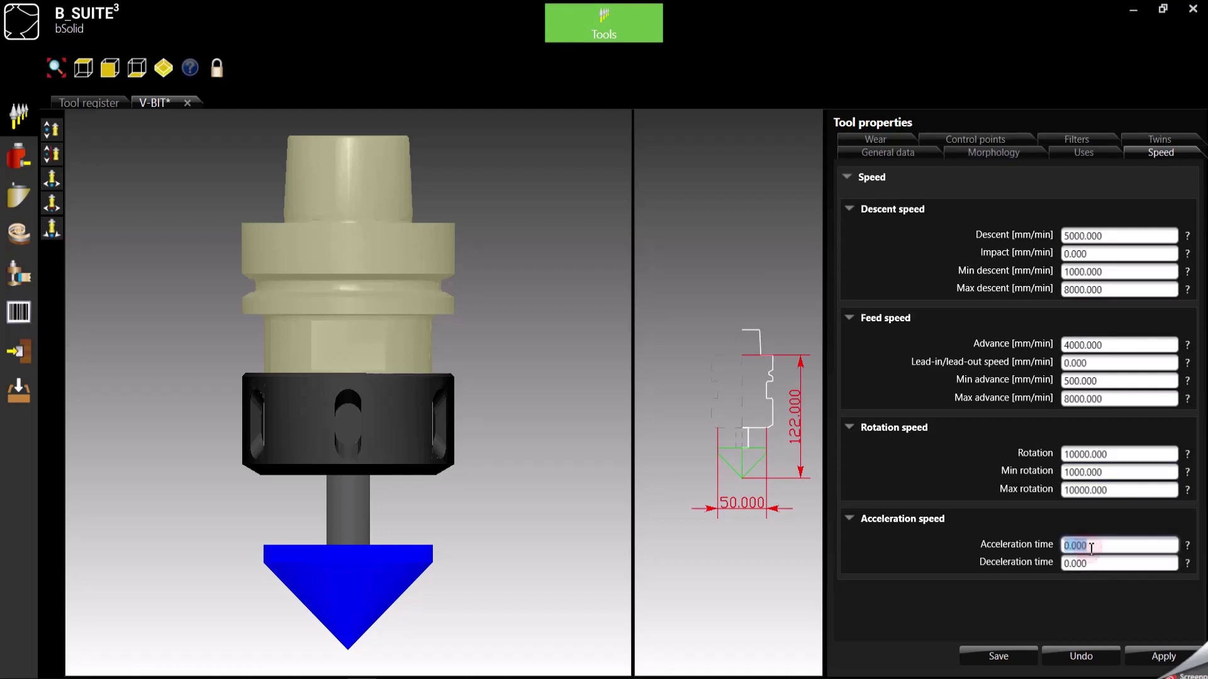
type("3")
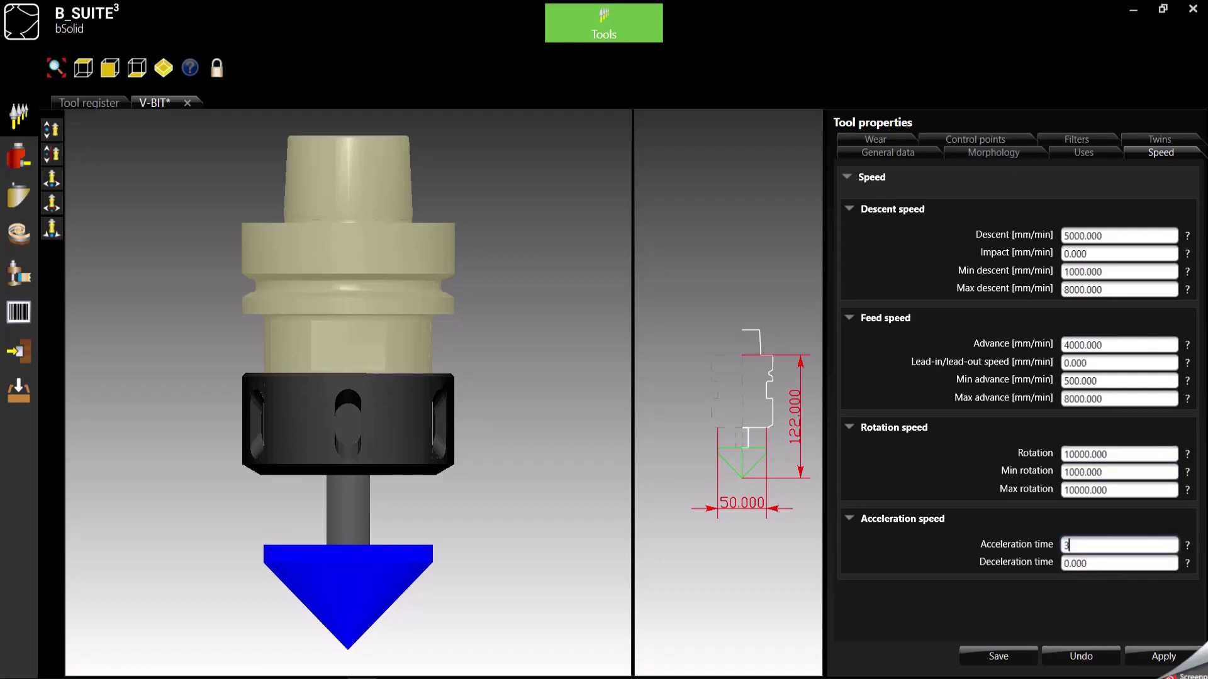
left_click(1108, 564)
type("3")
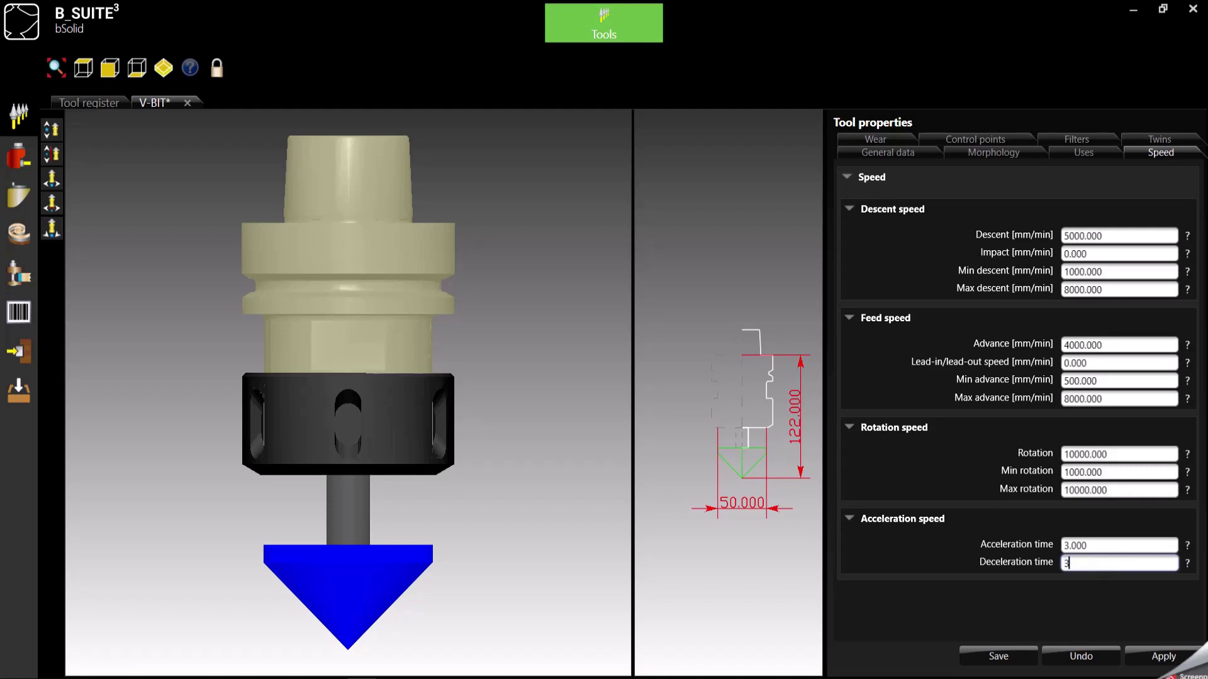
left_click(1102, 546)
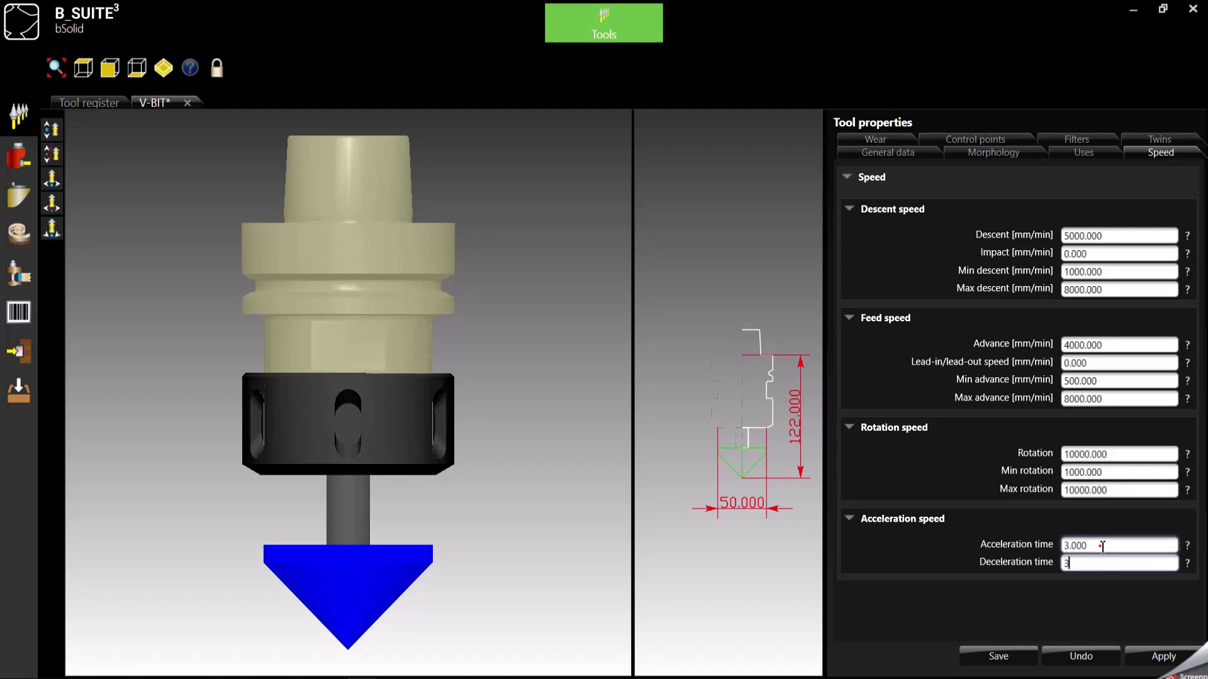
left_click(999, 656)
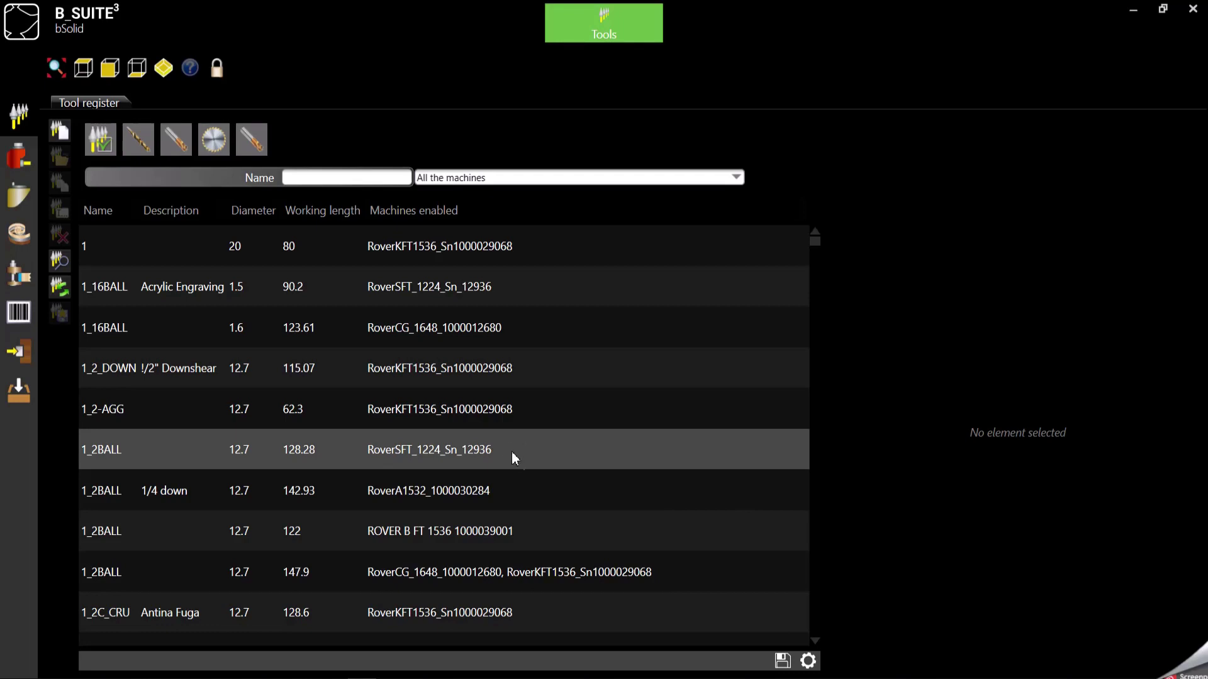
Create a new Milling cutter tool SURFACE from the General mill model
left_click(60, 130)
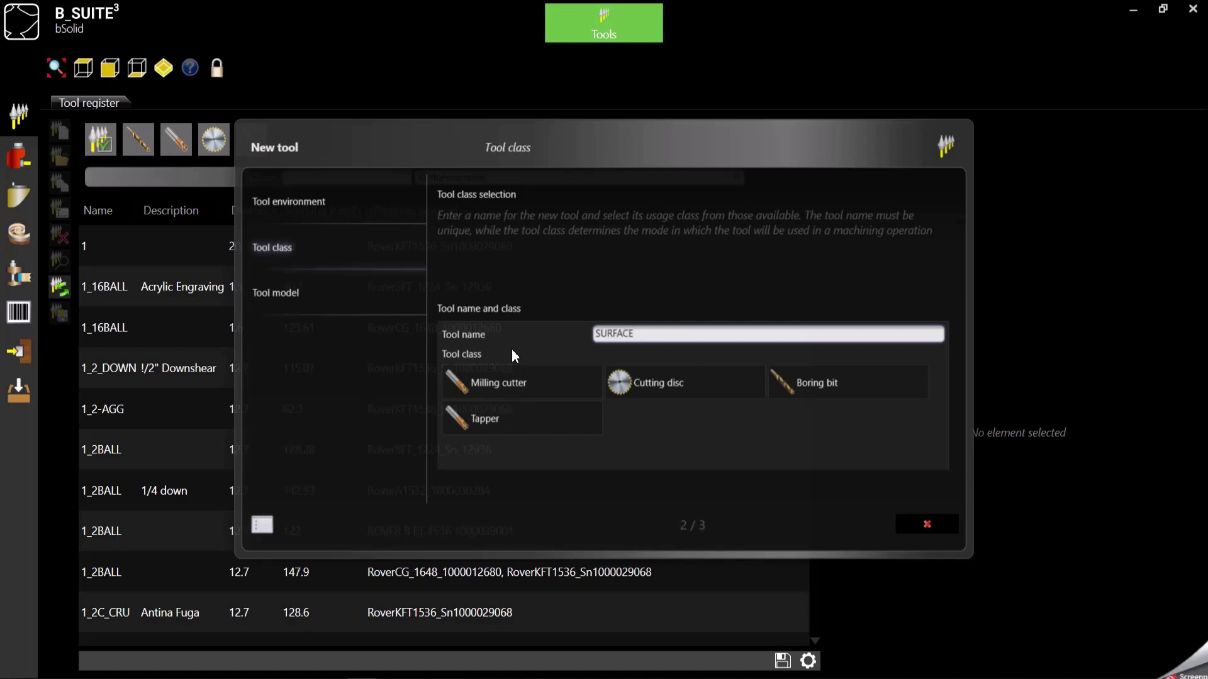
left_click(526, 381)
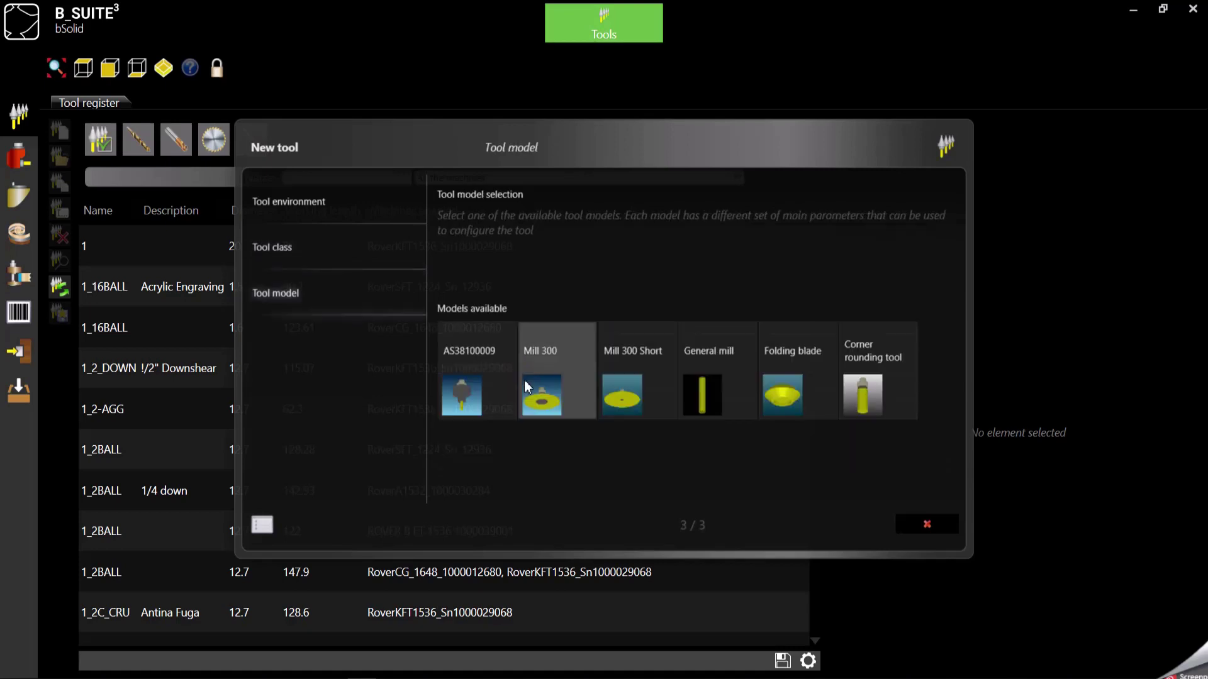
left_click(702, 379)
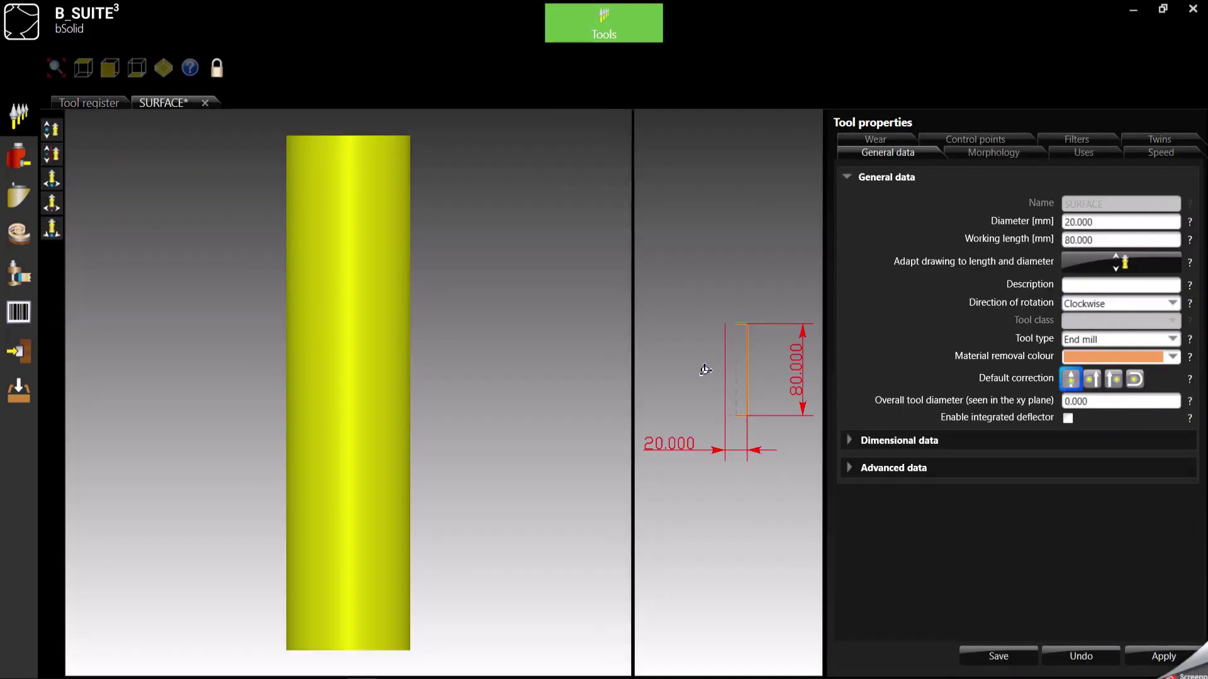
Fit SURFACE with the HSK_F63_ERC32_G coupling and make its first body non-cutting
left_click(1004, 151)
left_click(1094, 205)
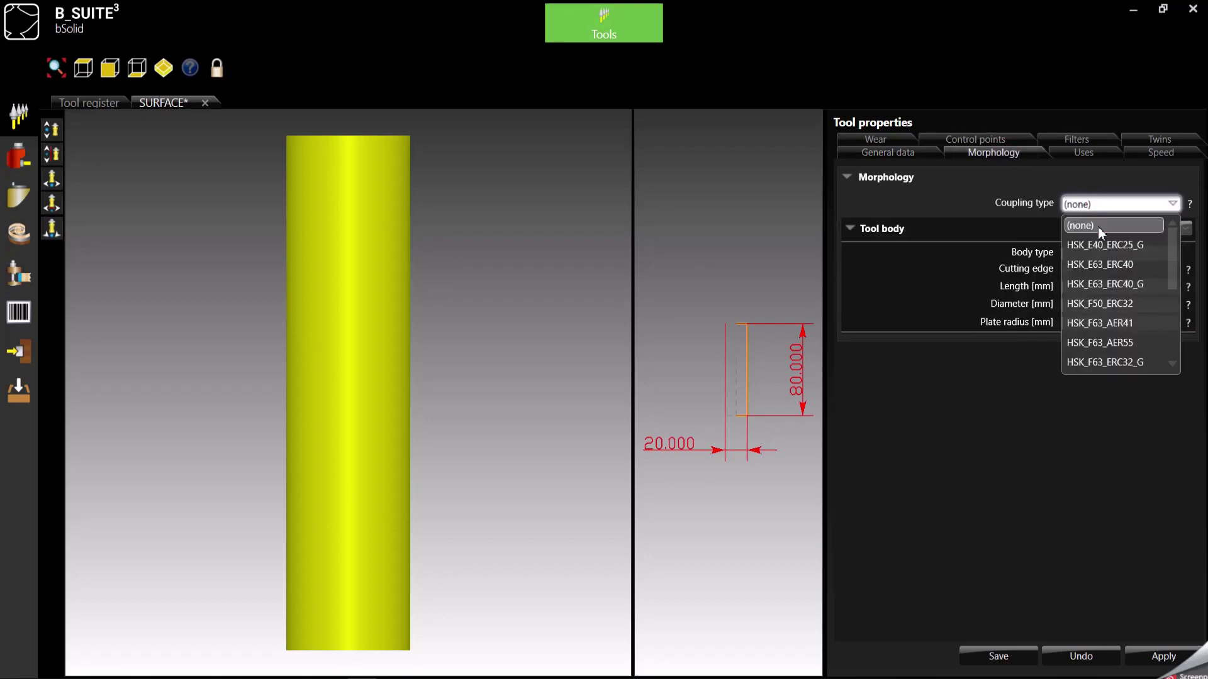
scroll(1119, 317, "down", 3)
left_click(1111, 305)
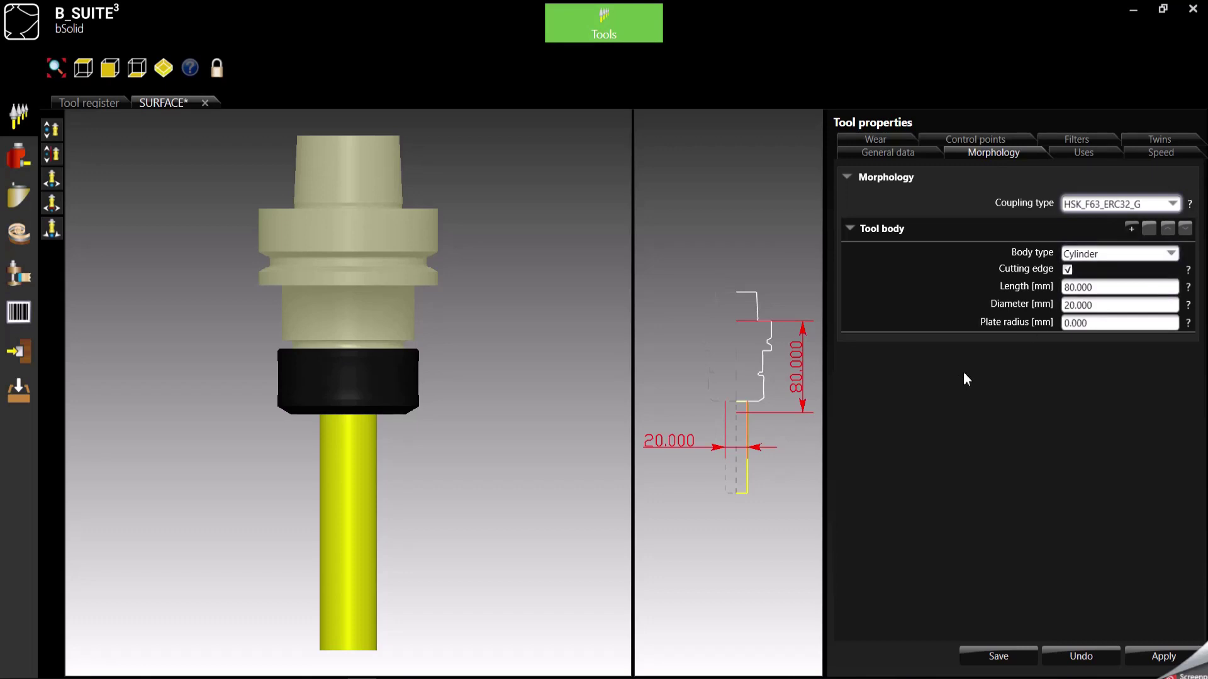
left_click(1049, 303)
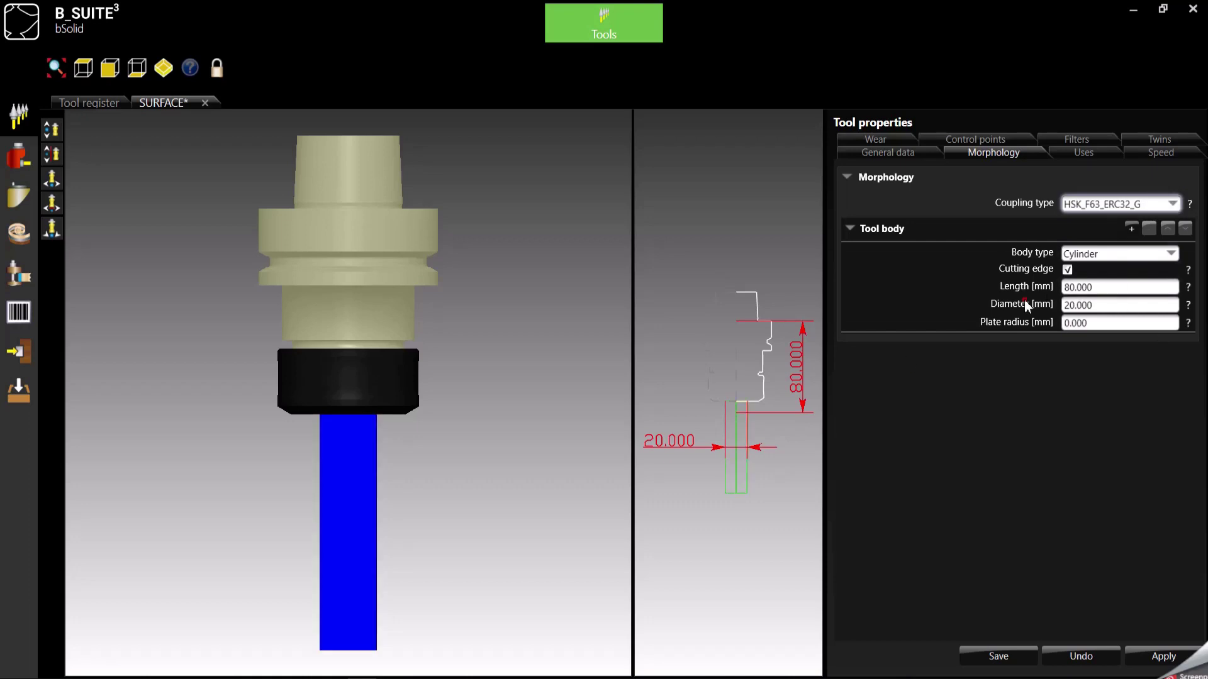
left_click(1067, 269)
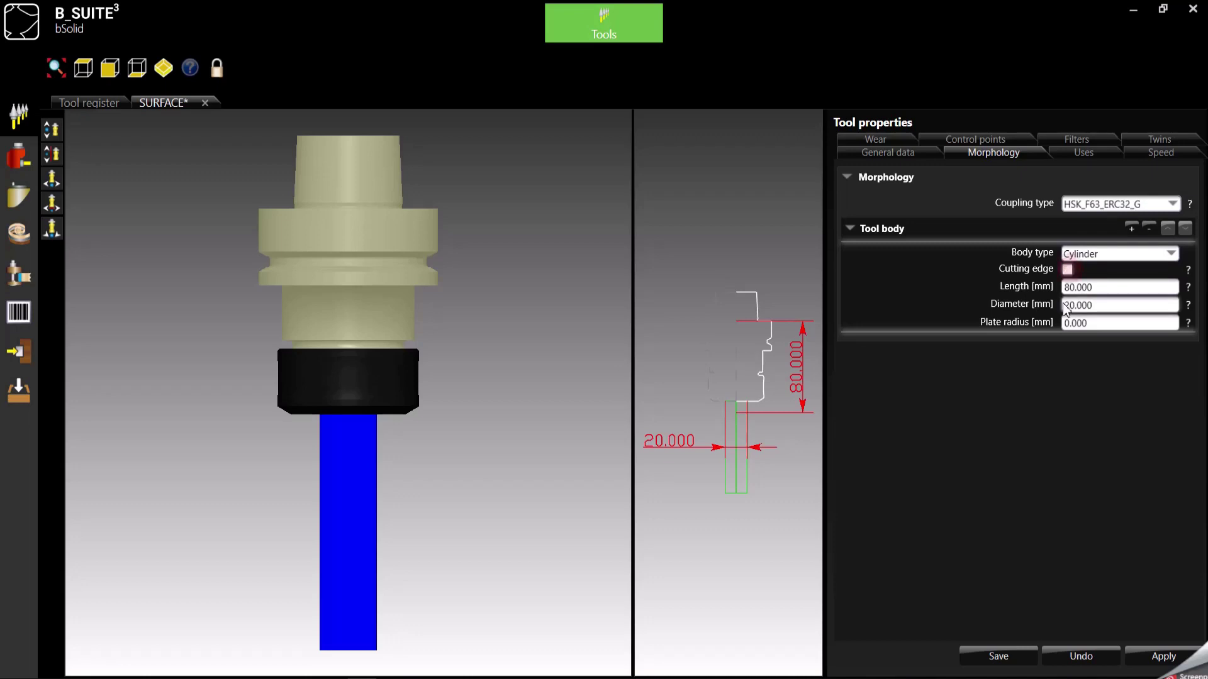
left_click_drag(1064, 287, 1086, 293)
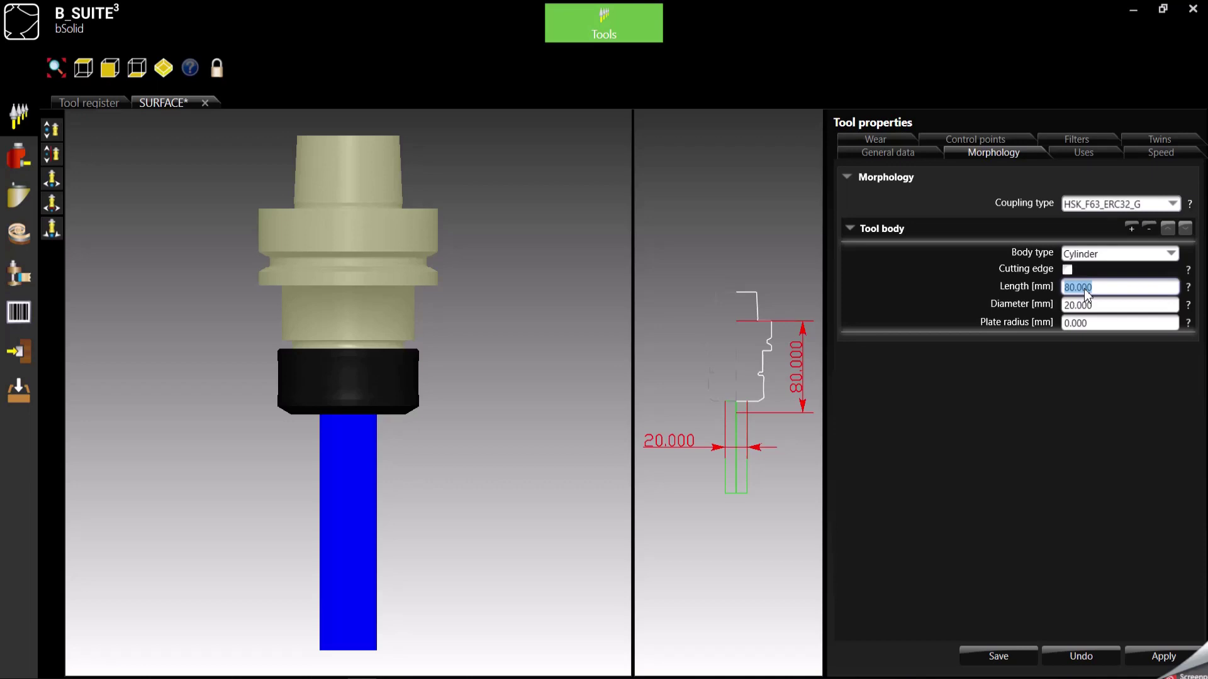
Set the shank length to 30 mm and its diameter to 19.050 mm, replacing 12.700
type("30")
key("Return")
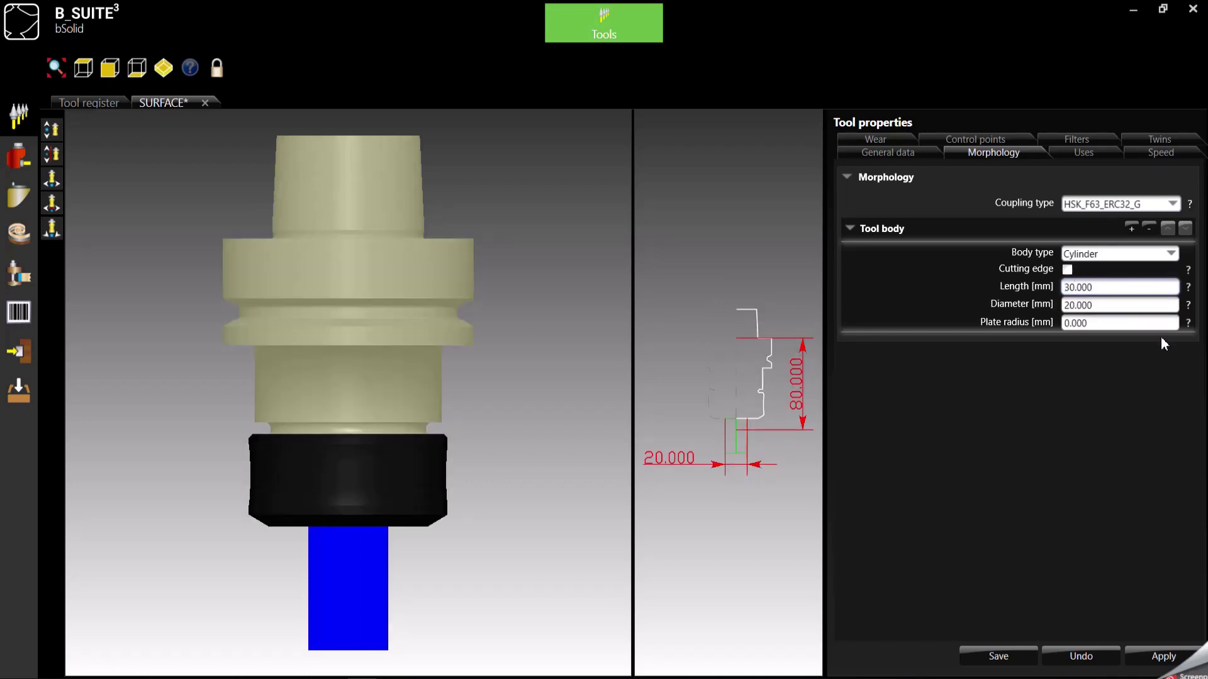
left_click(1101, 304)
type("12.700")
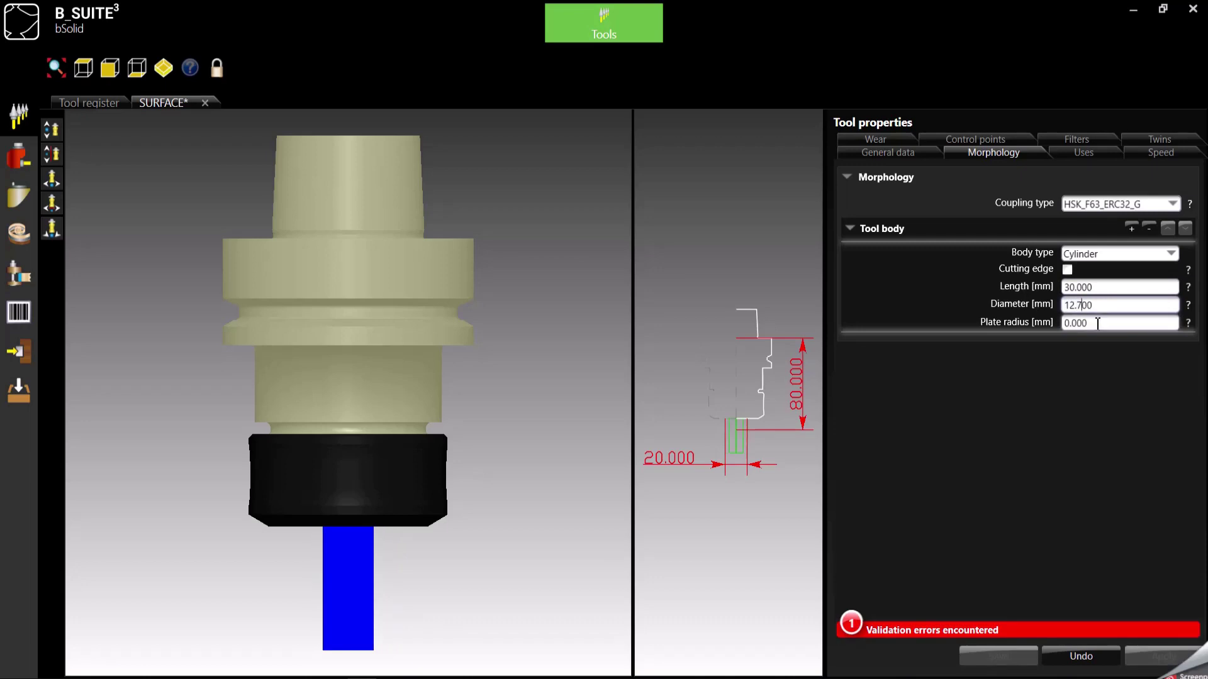
key("Tab")
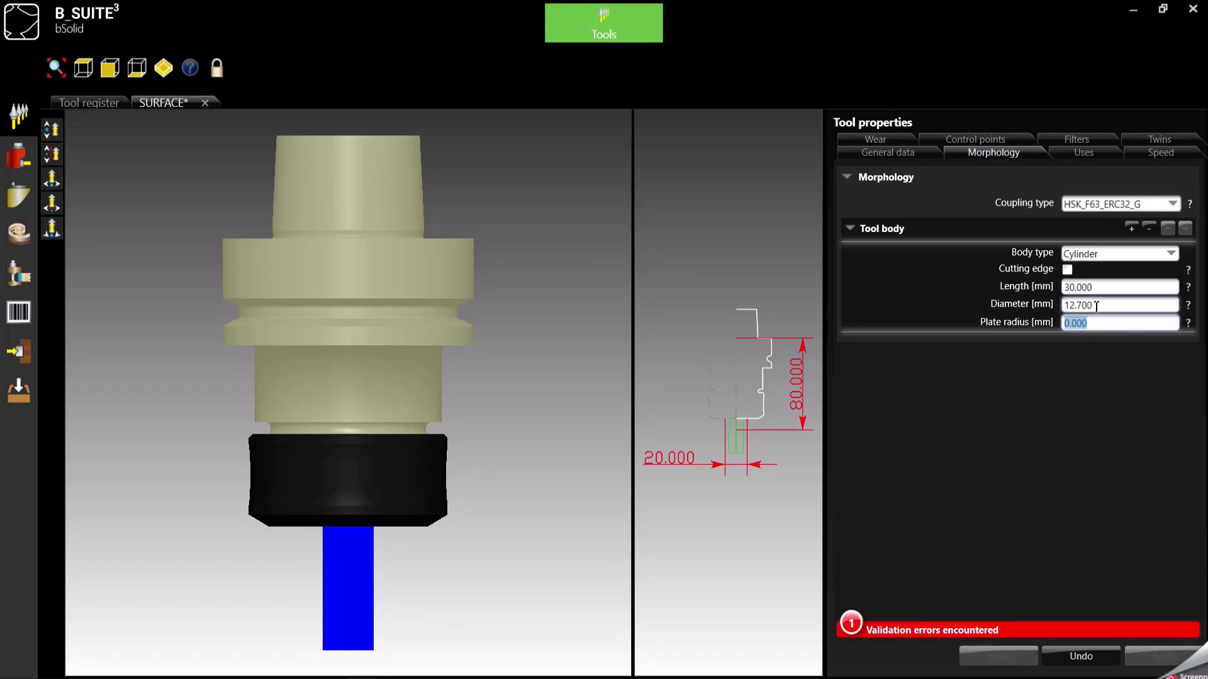
left_click(1095, 306)
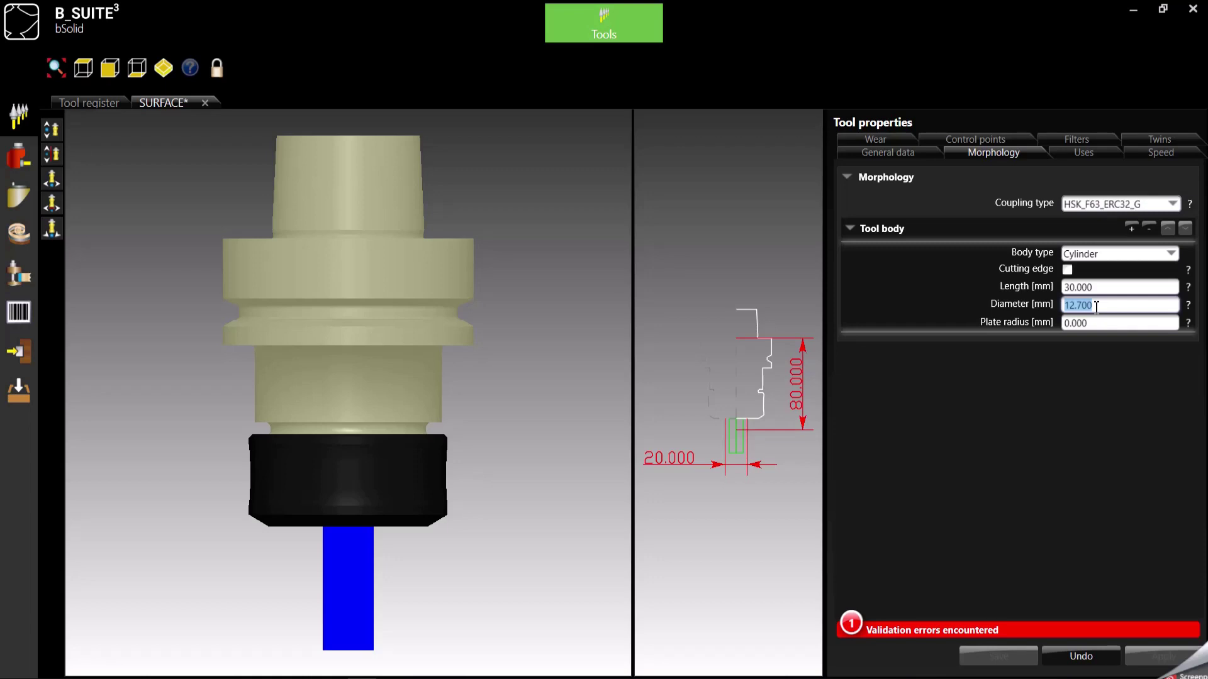
type("19.050")
left_click(1080, 323)
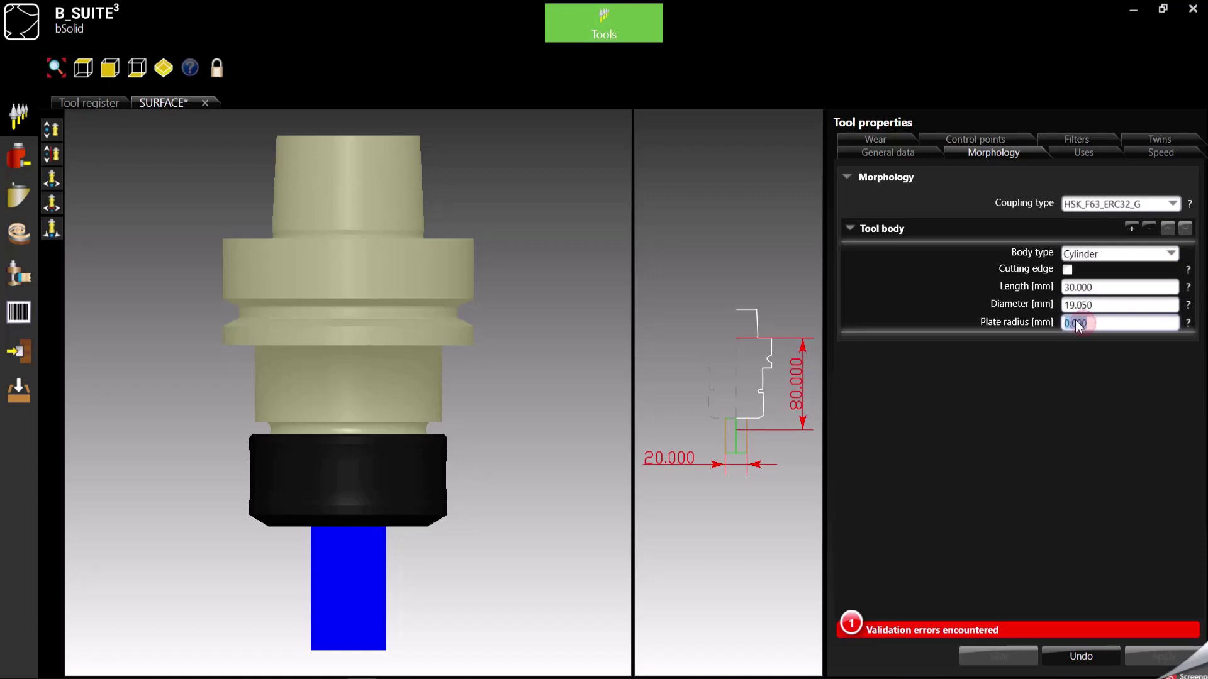
Add a second tool body 20 mm long and 100 mm in diameter, then show the cutter reference photo
left_click(1131, 229)
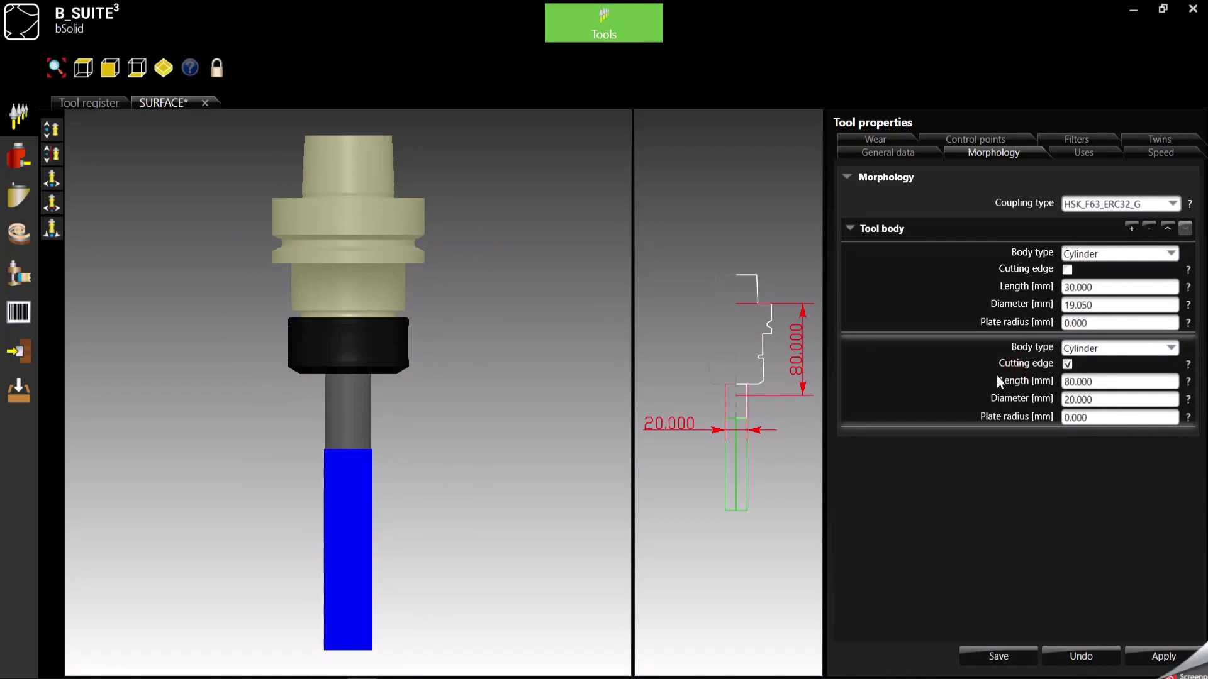
left_click(1088, 382)
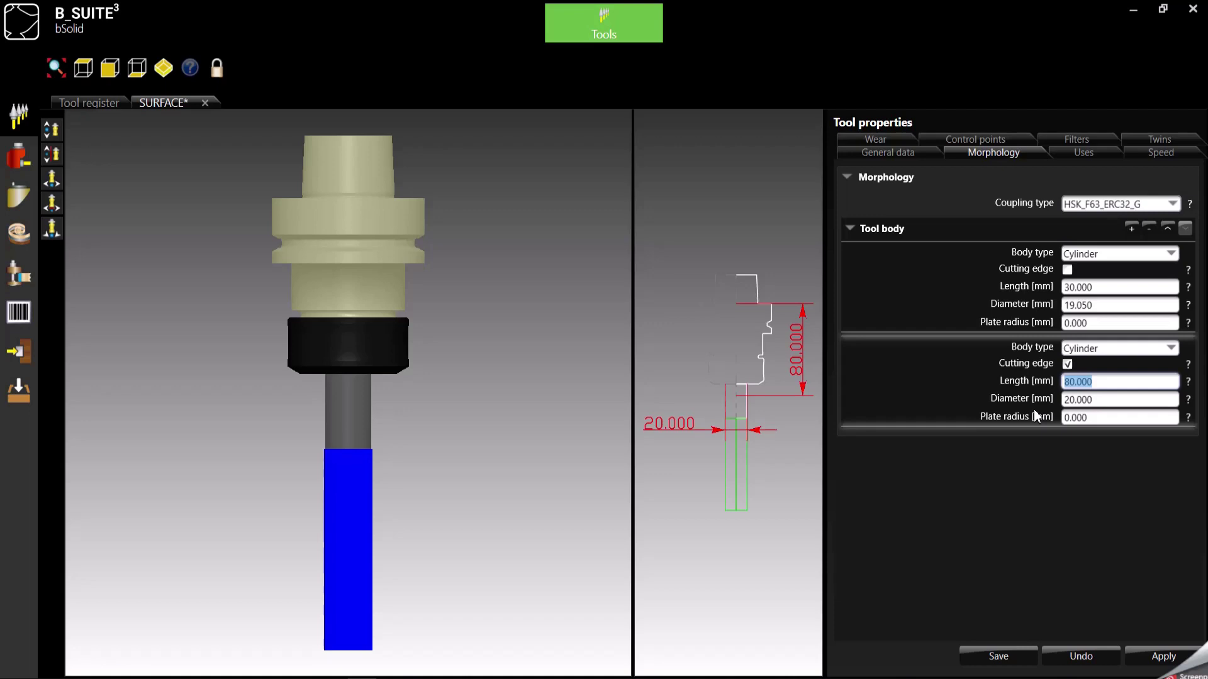
type("20")
key("Tab")
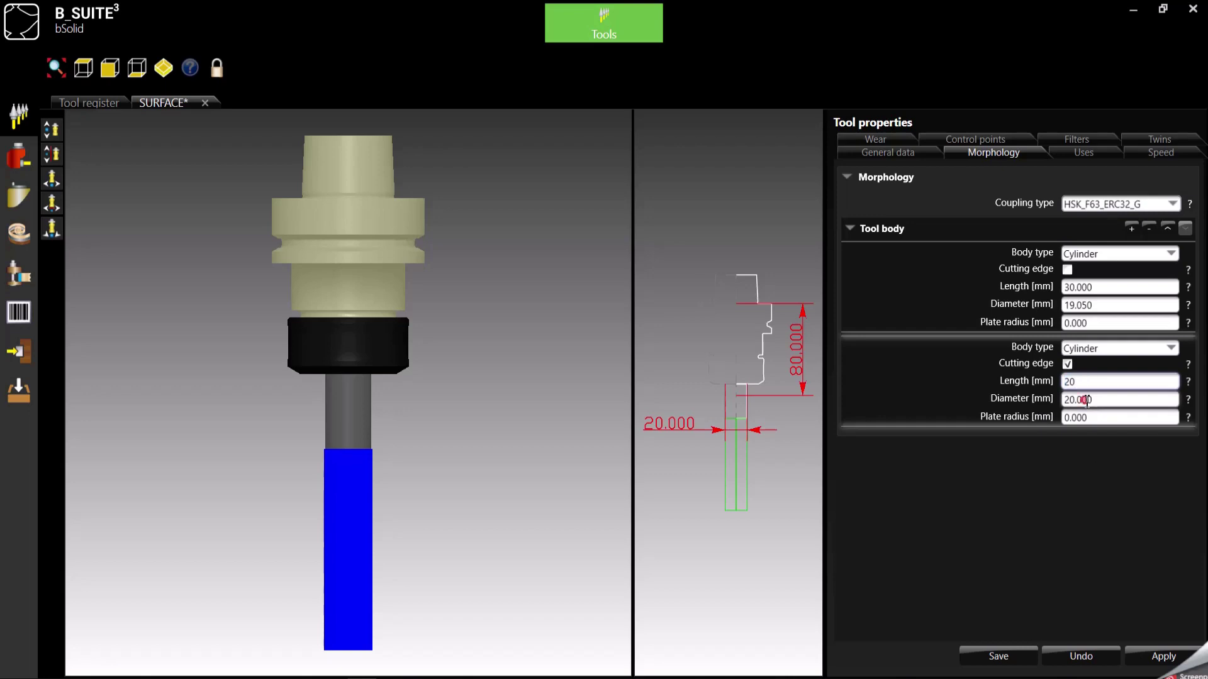
type("100")
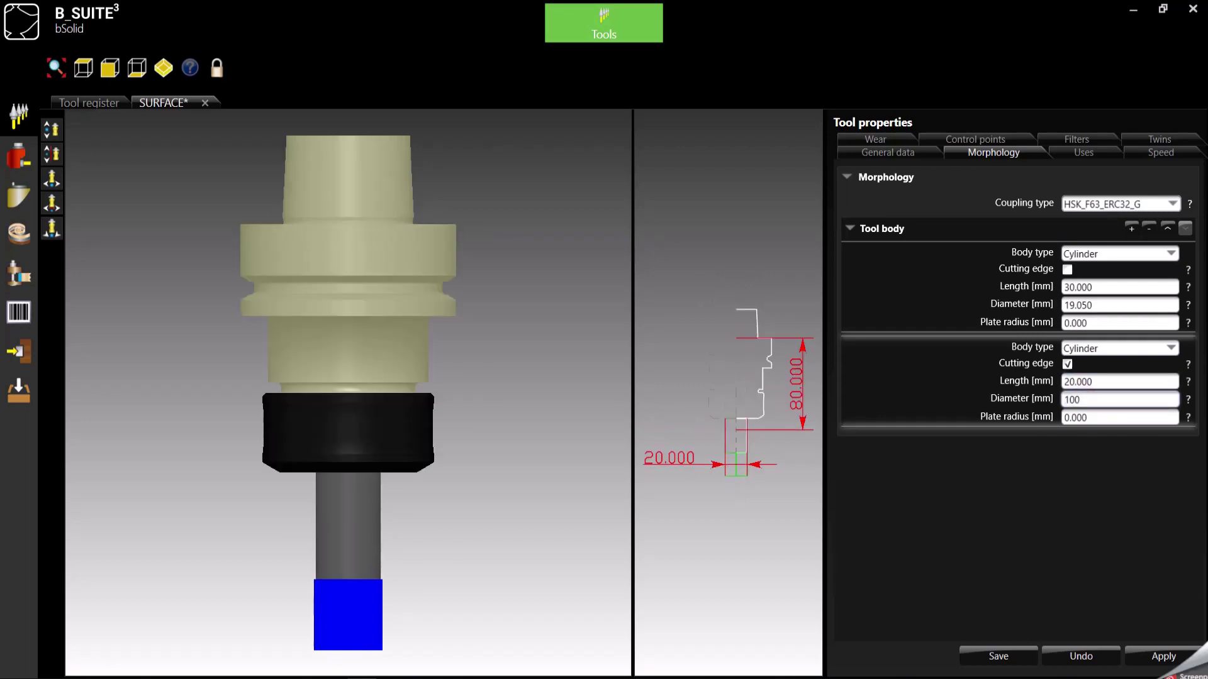
key("Return")
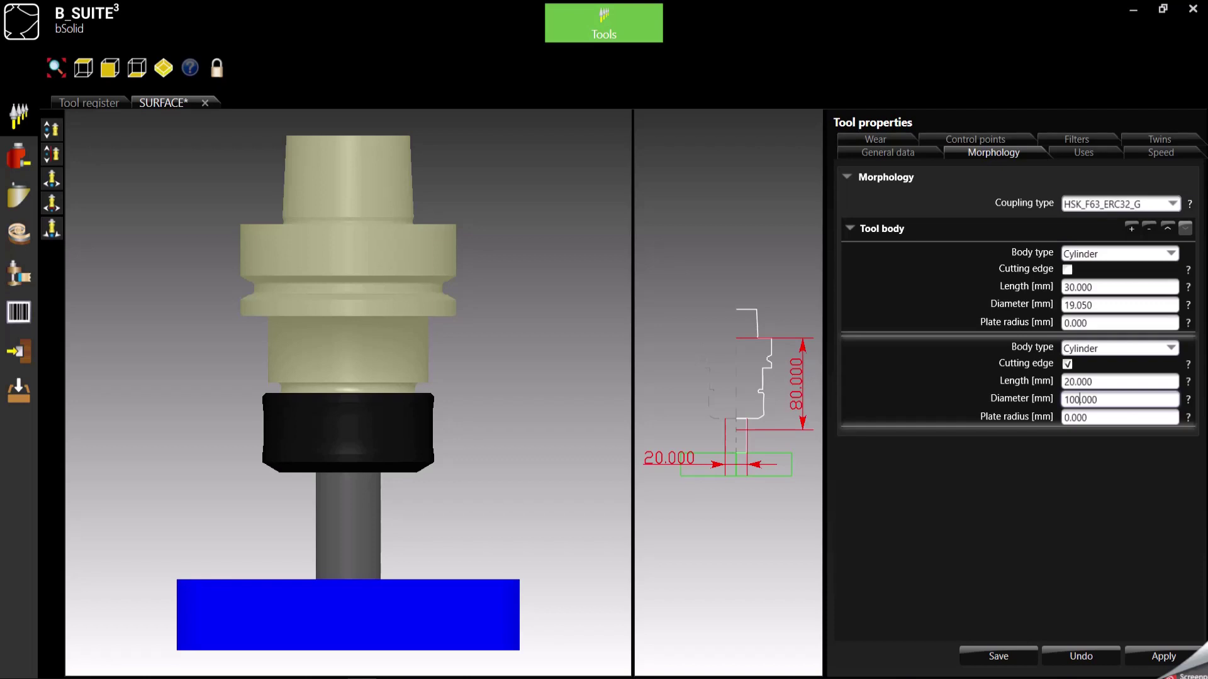
mouse_move(391, 677)
left_click(440, 638)
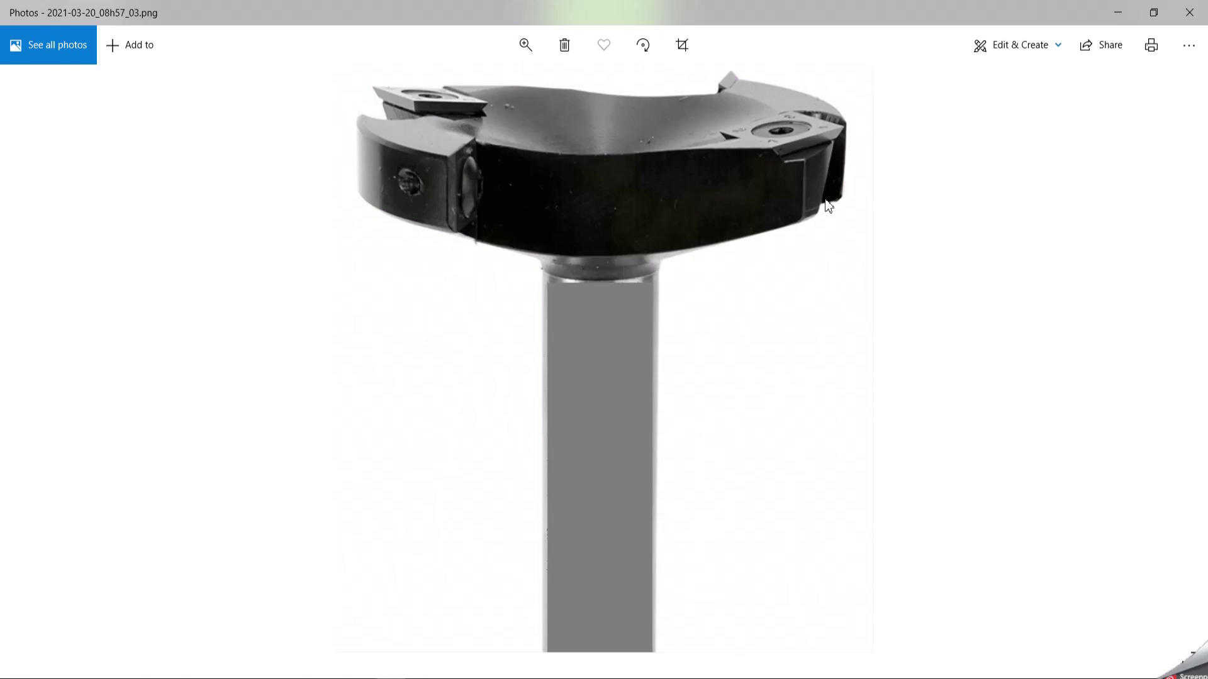
Minimize the Photos window to get back to the SURFACE tool editor
left_click(1118, 13)
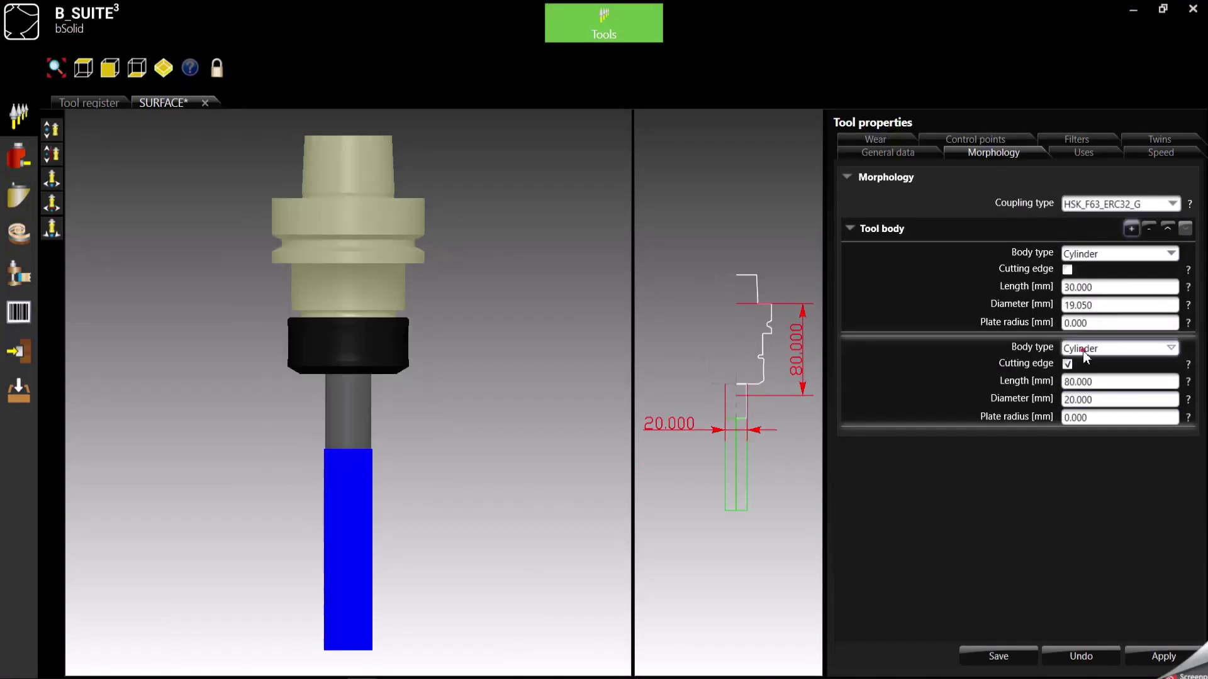
Make the second body conical with 19.05 mm upper and 100 mm lower diameter
left_click(1082, 350)
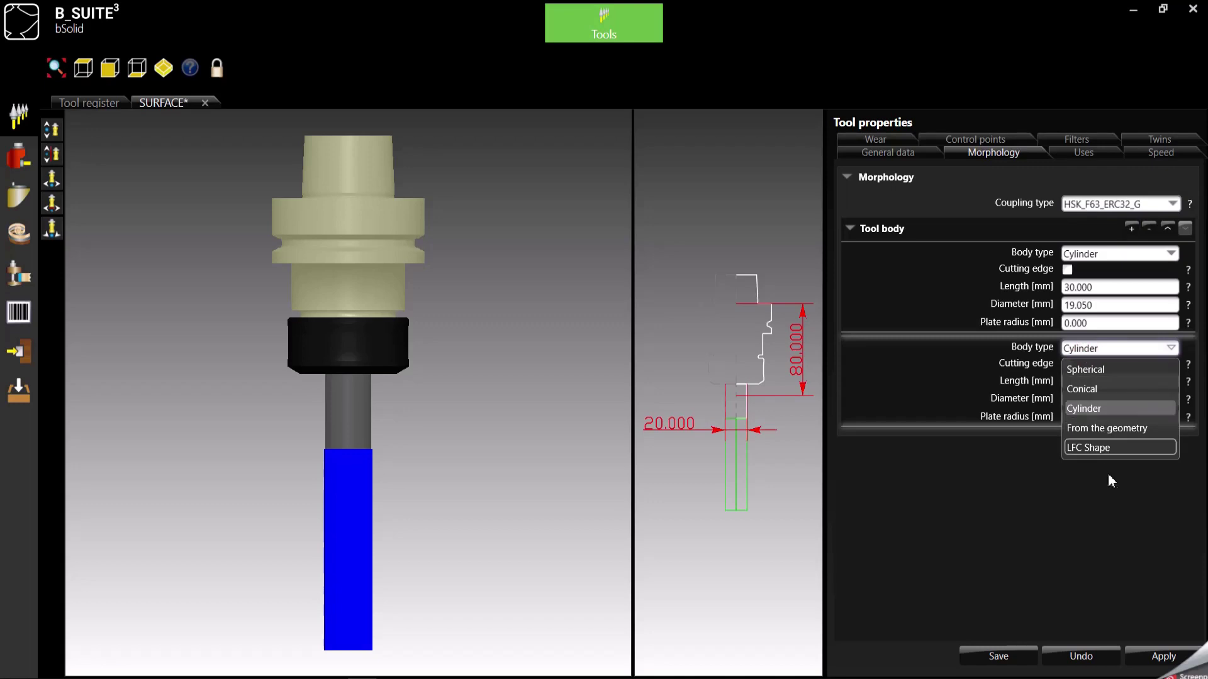
left_click(1089, 389)
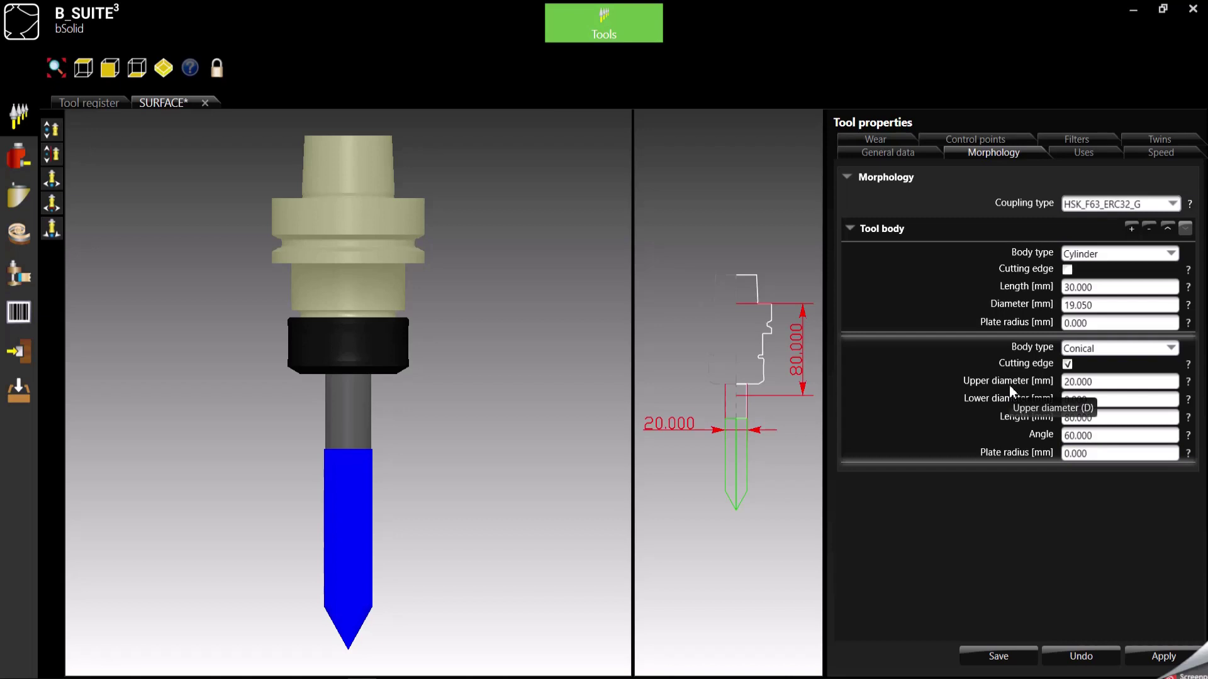
left_click(1078, 382)
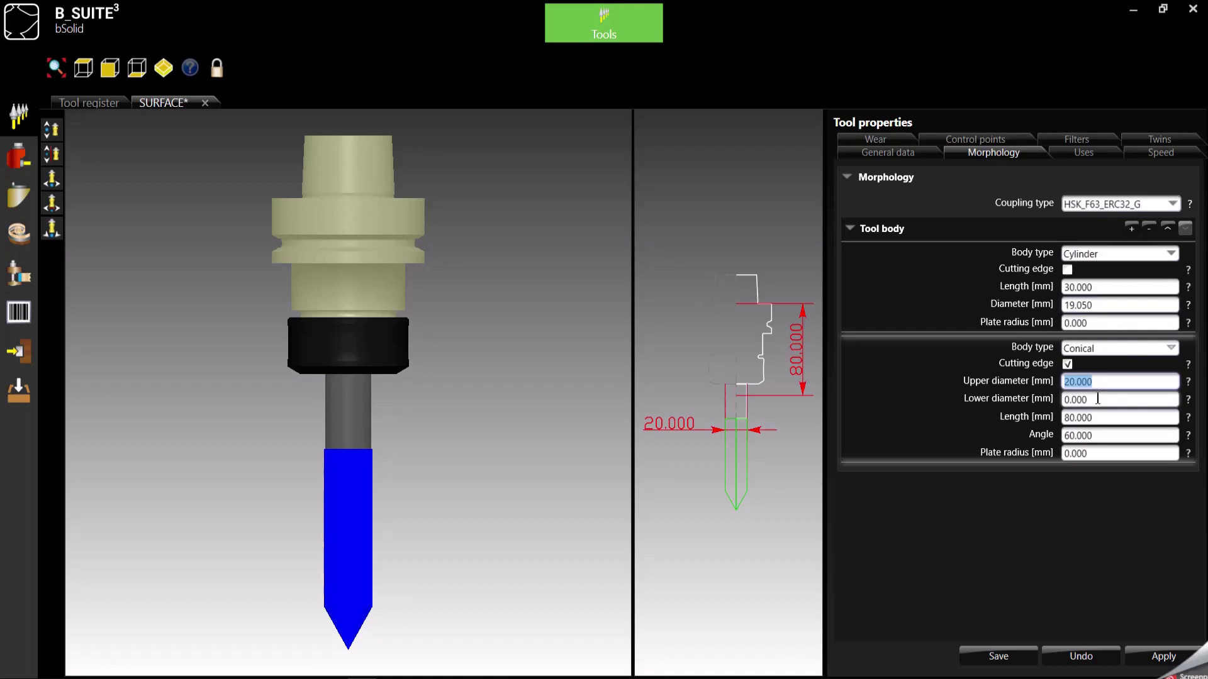
type("19.050")
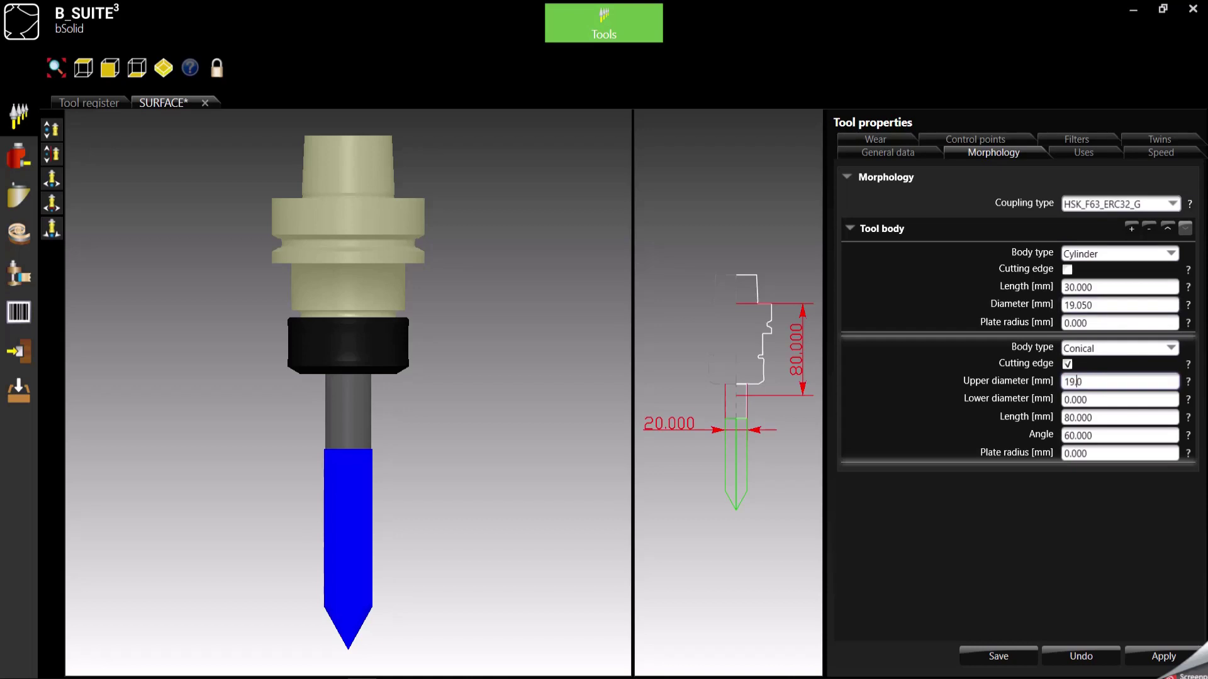
left_click(1088, 400)
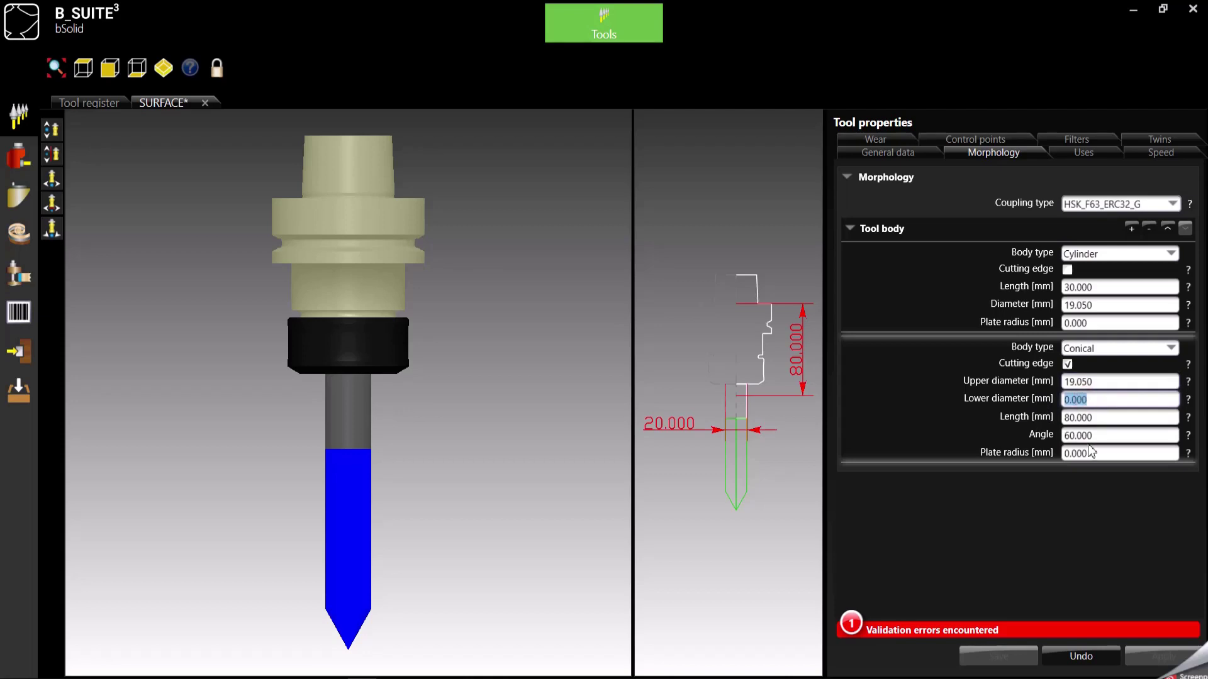
type("100")
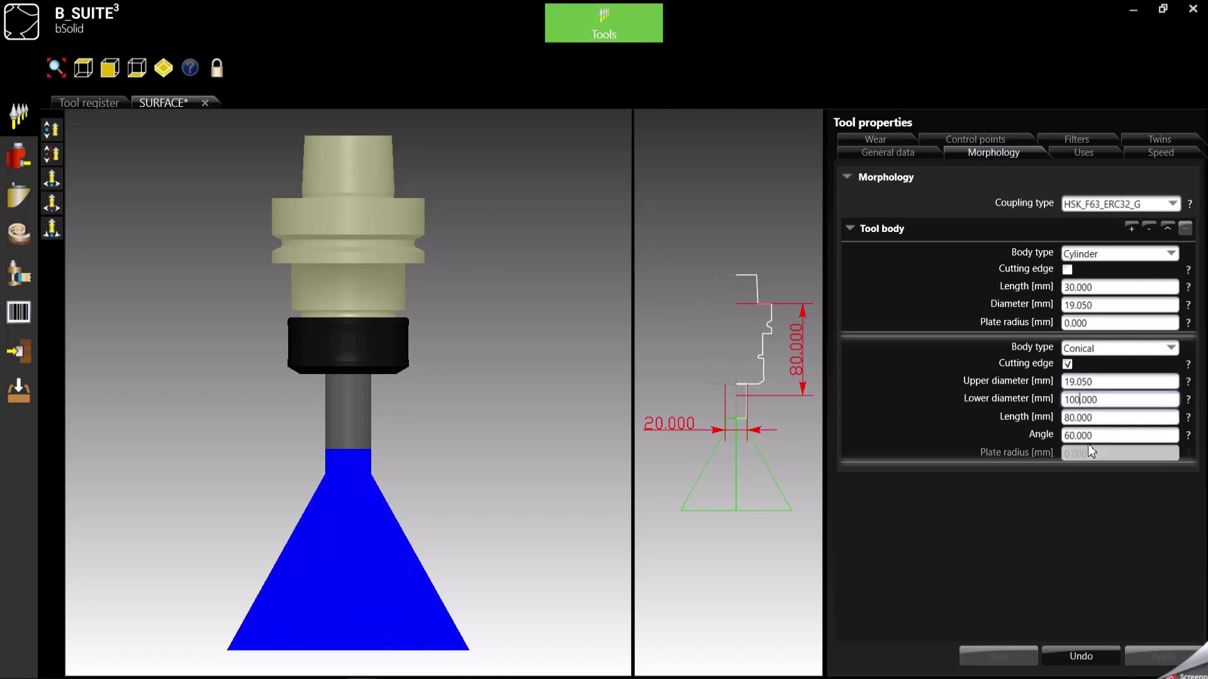
key("Return")
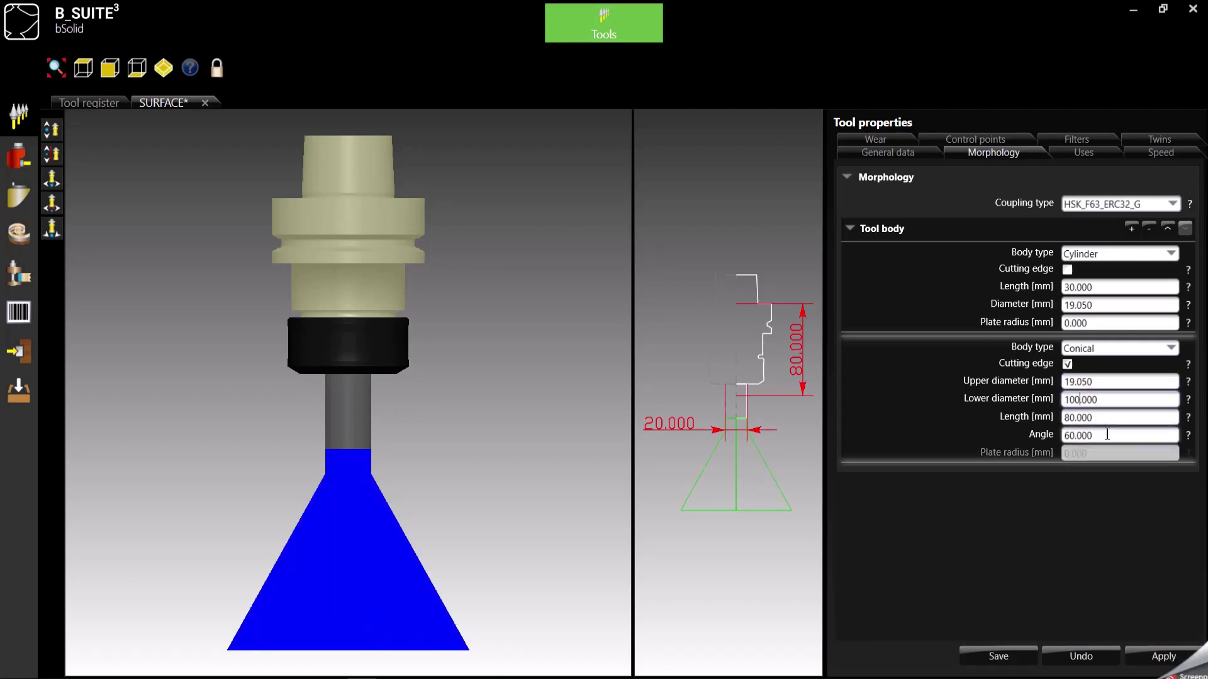
Set the cone's length to 10 mm and its angle to 160°
key("Tab")
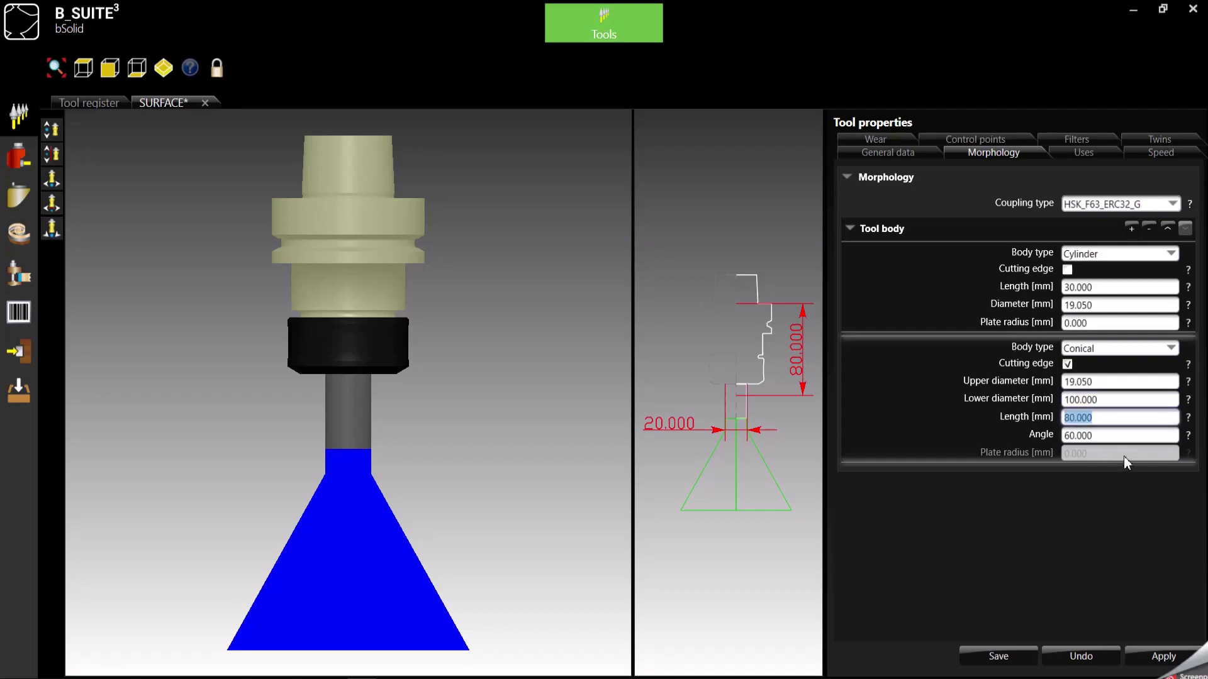
type("70.105")
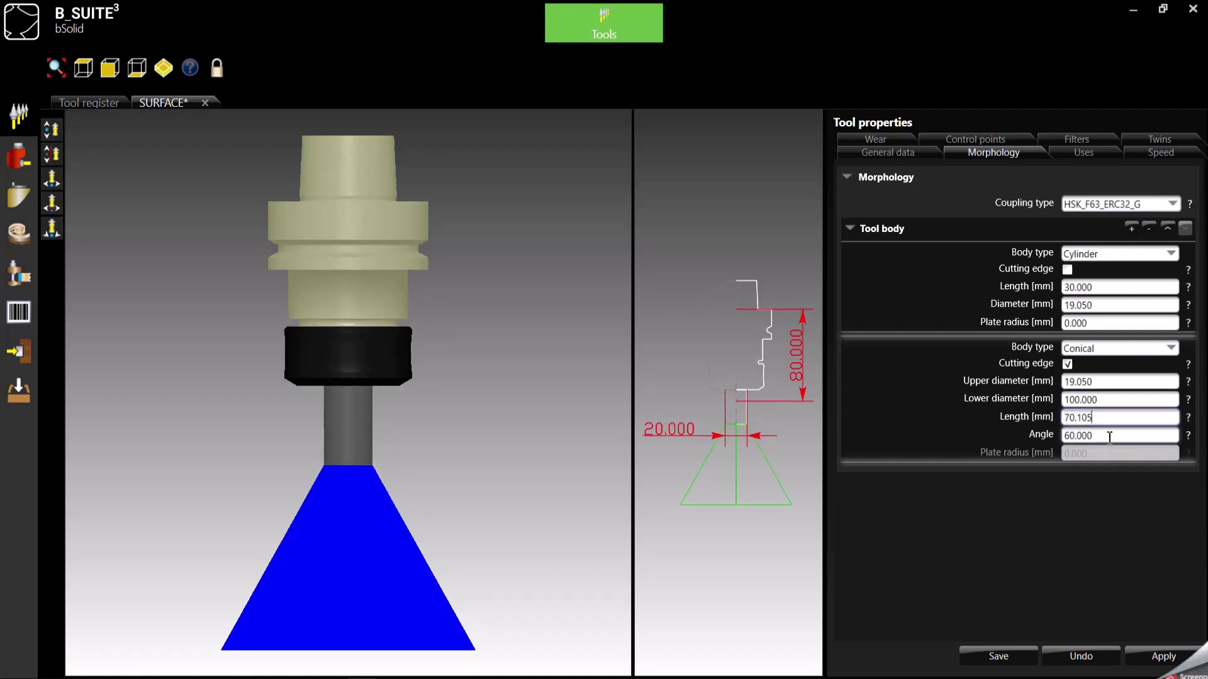
key("Tab")
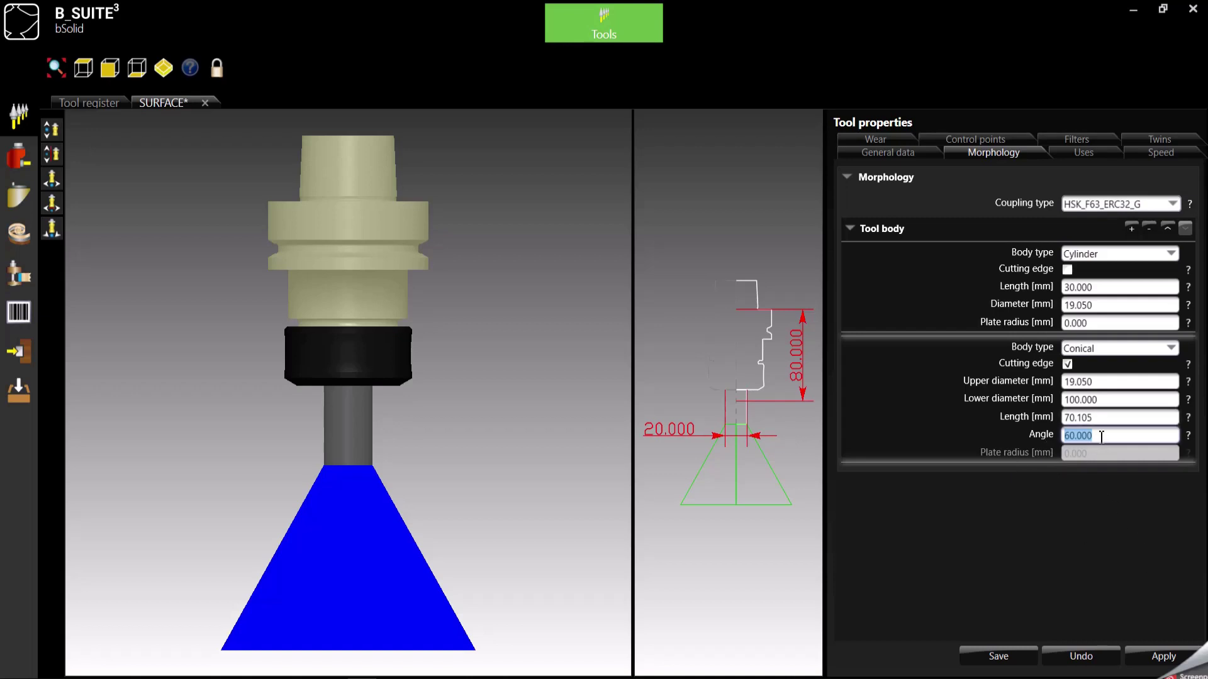
type("160")
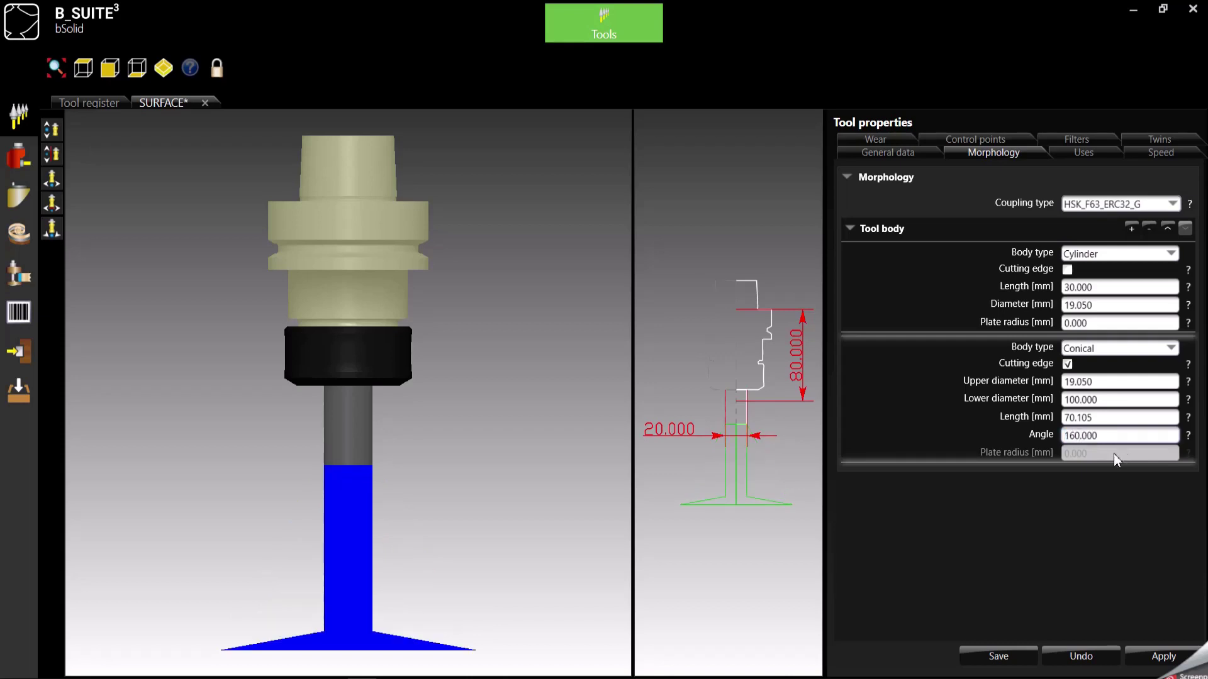
double_click(1108, 417)
type("15")
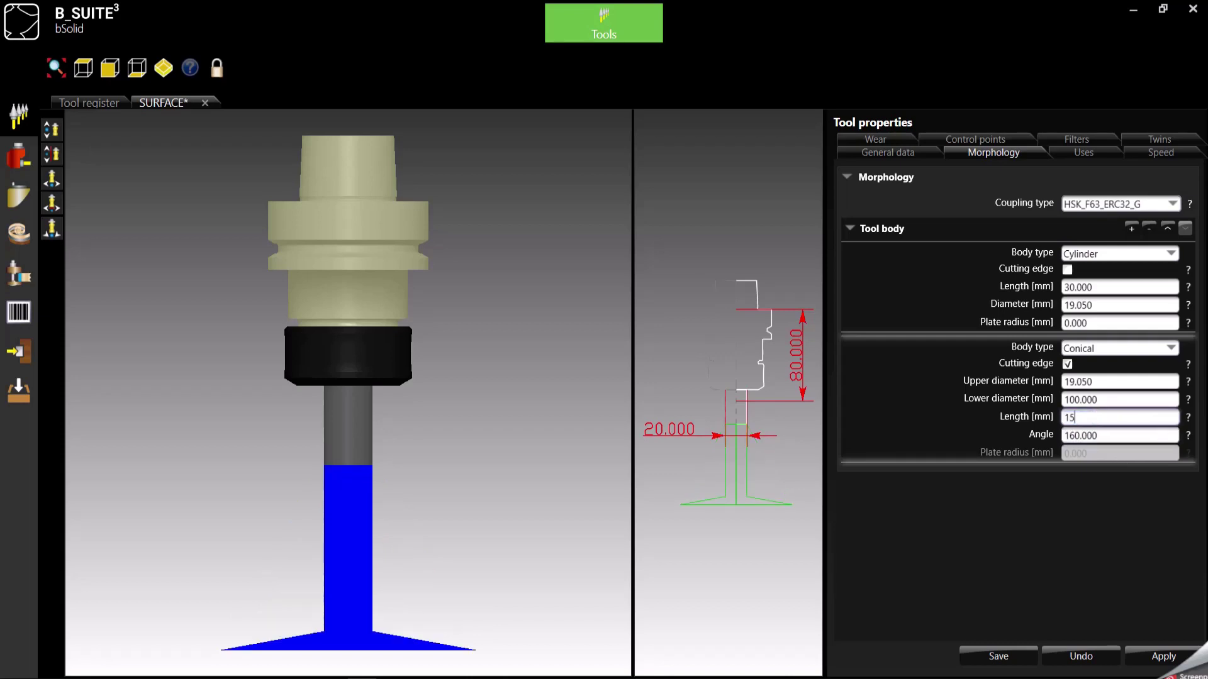
key("Return")
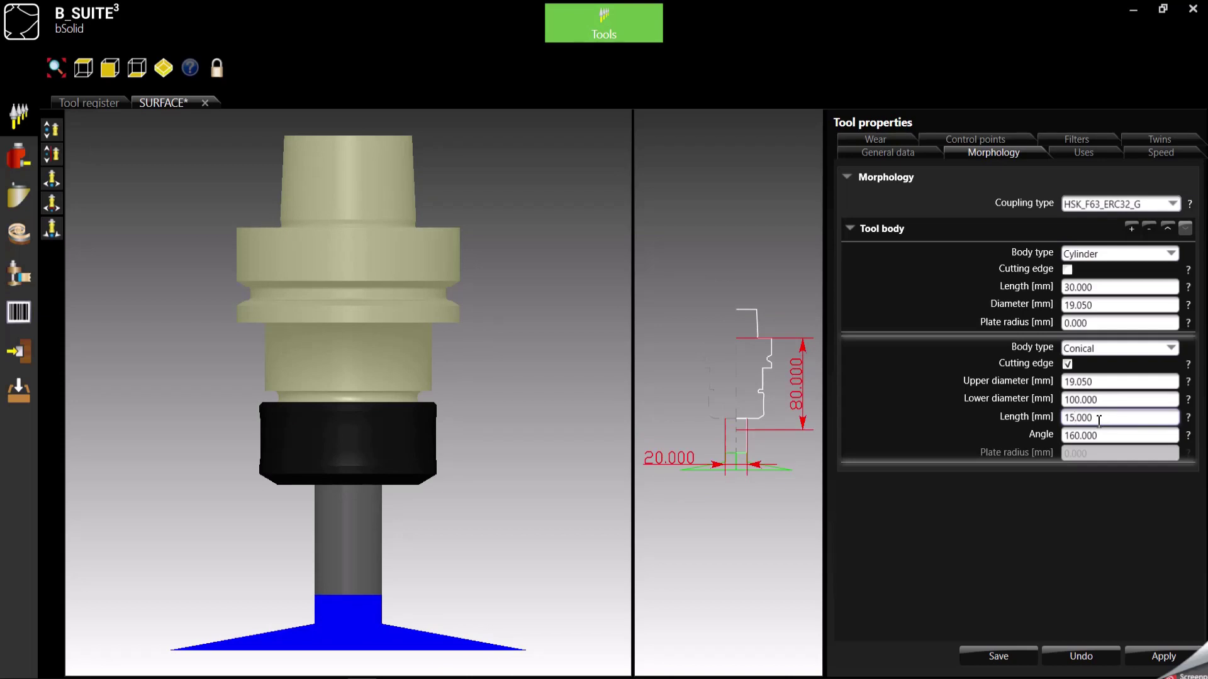
key("BackSpace")
type("0")
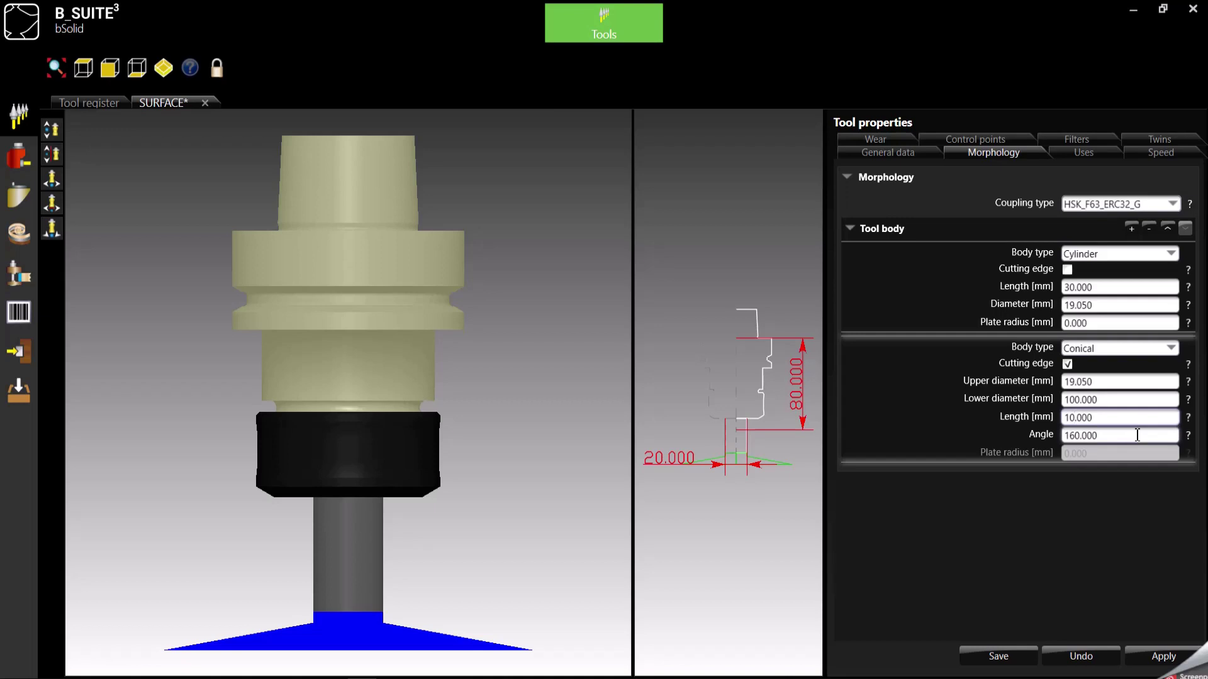
key("Tab")
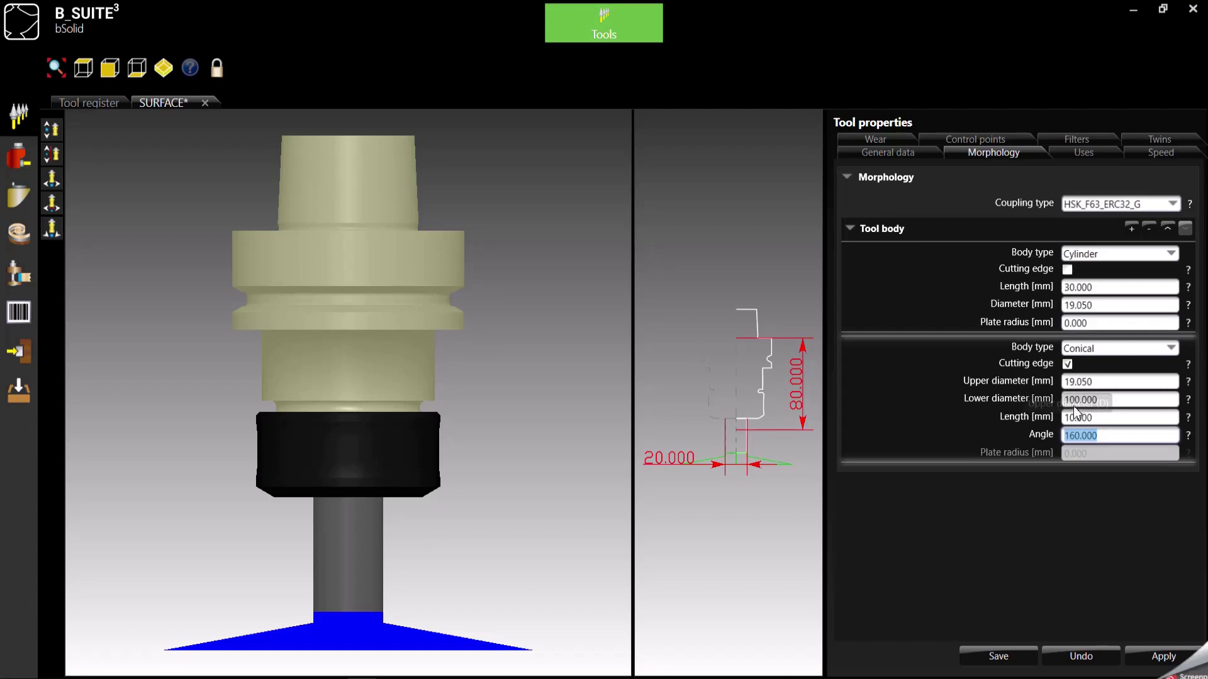
Clear the flange's cutting edge and add a 15 mm long, 100 mm diameter cutting cylinder below it
left_click(1067, 363)
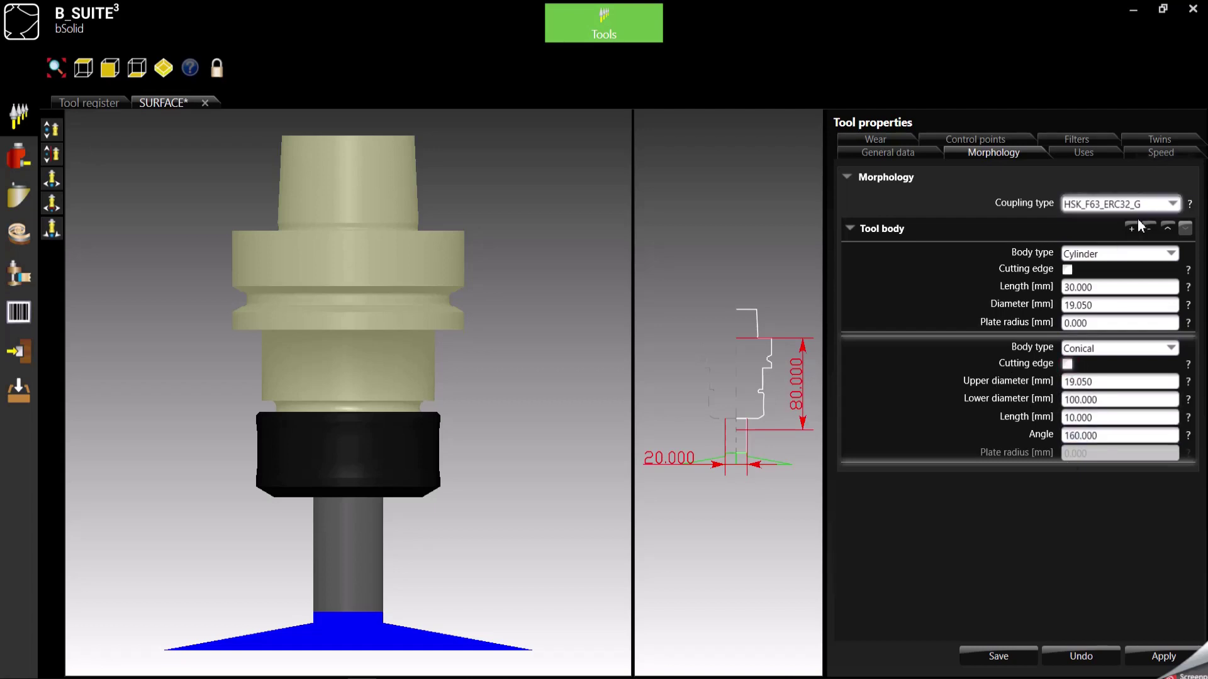
left_click(1133, 229)
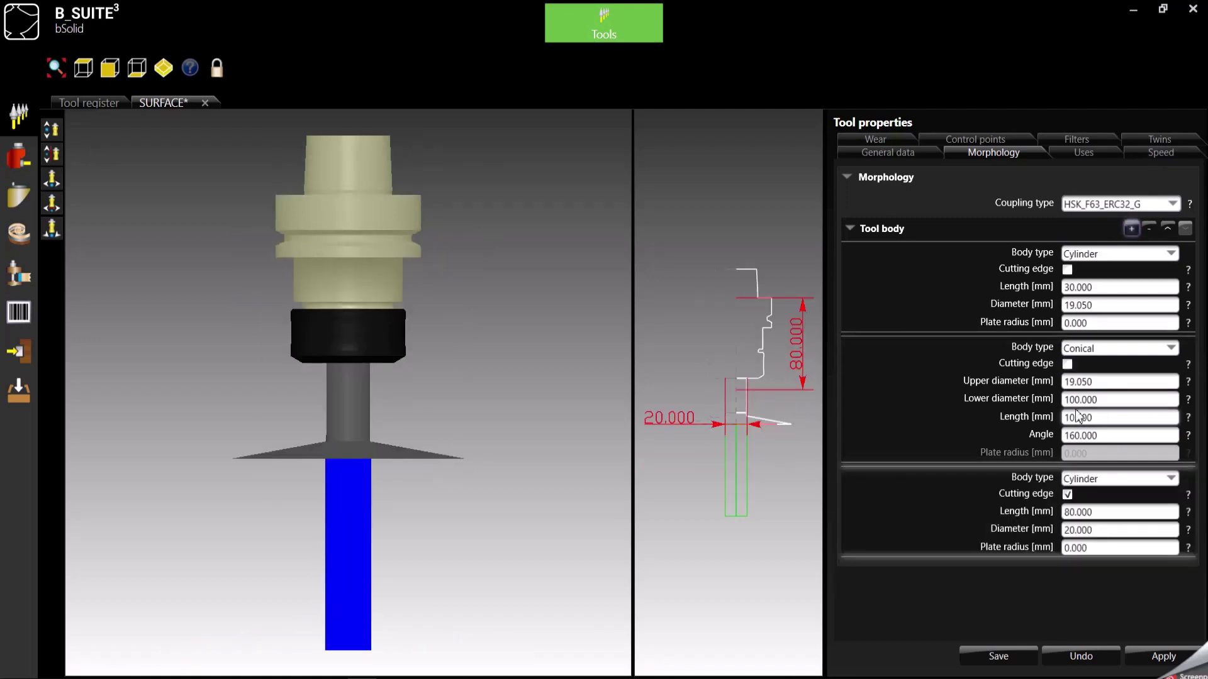
double_click(1093, 512)
type("15")
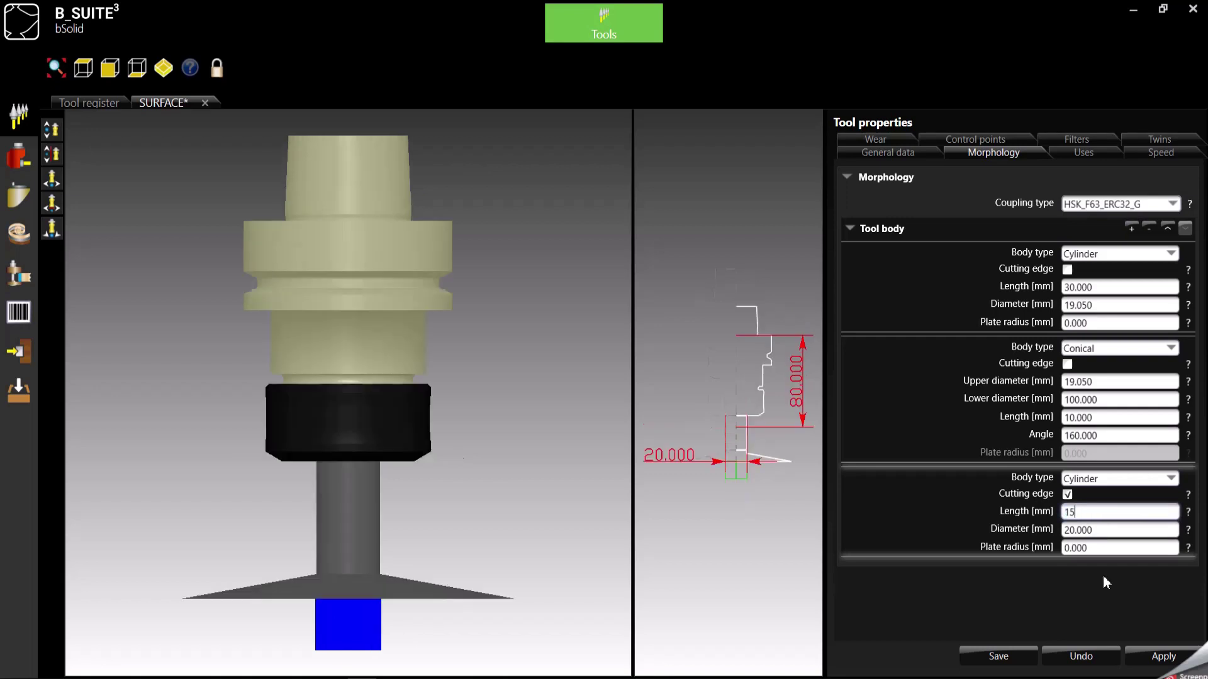
double_click(1090, 530)
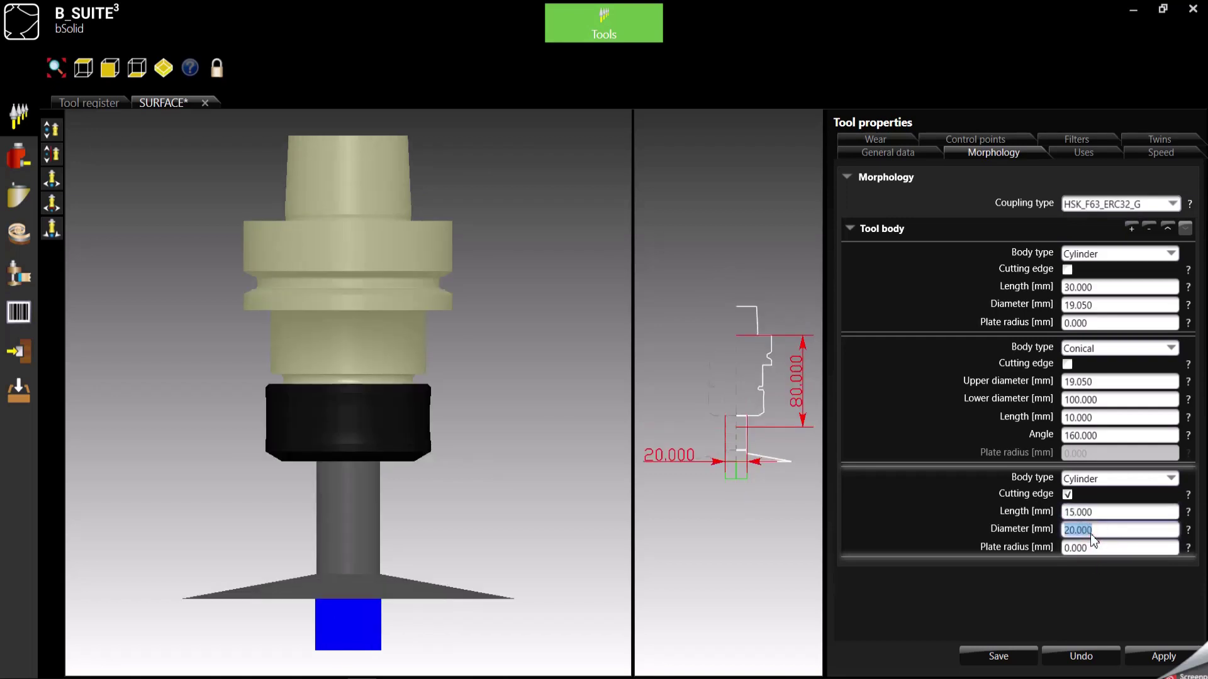
type("100")
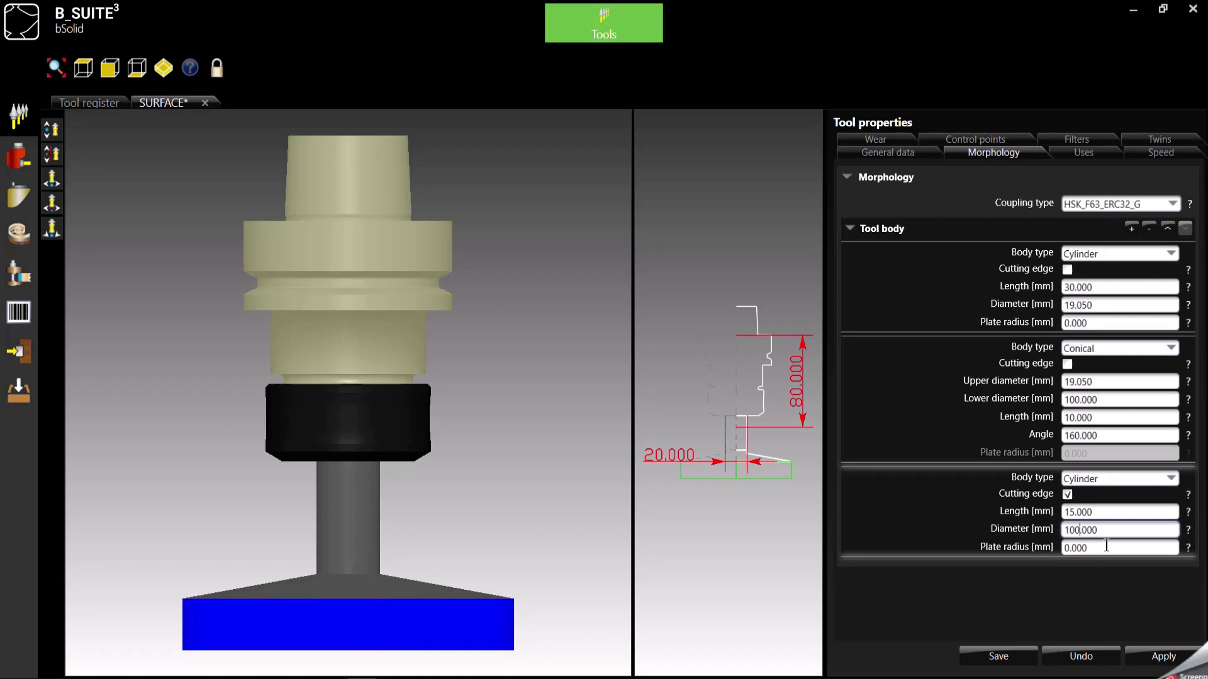
double_click(1097, 547)
left_click(987, 276)
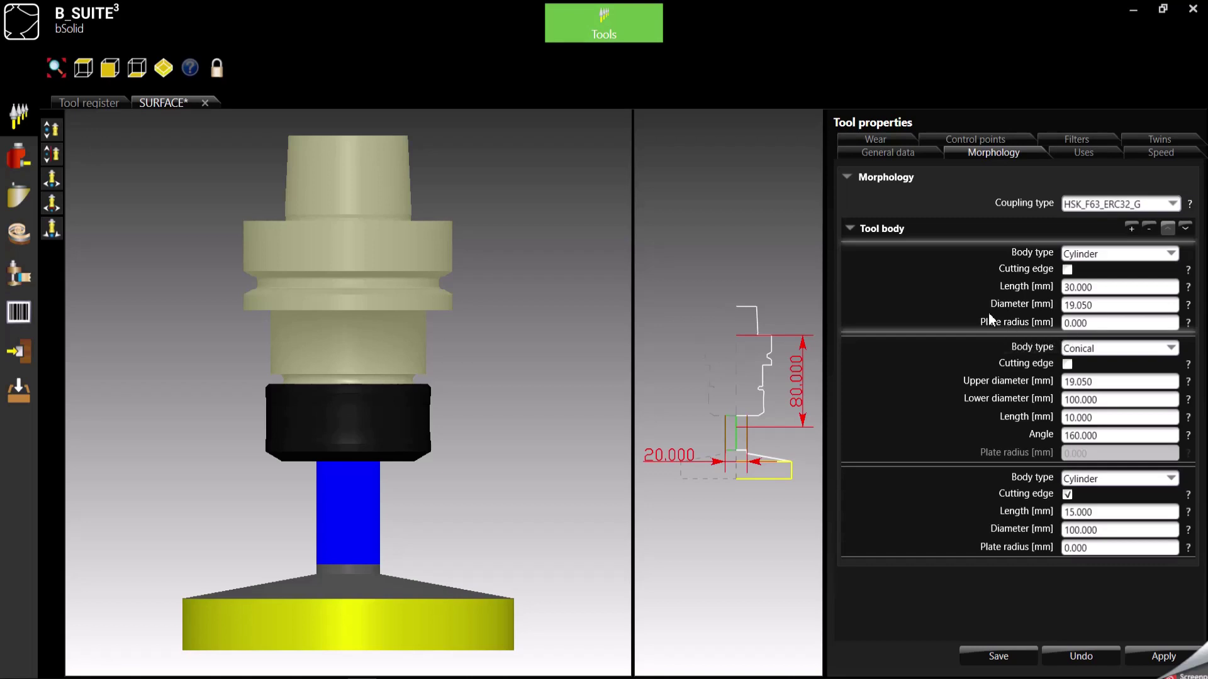
Take the working length of 125 mm and diameter of 100 mm from the cutter's corner in the drawing
left_click(51, 153)
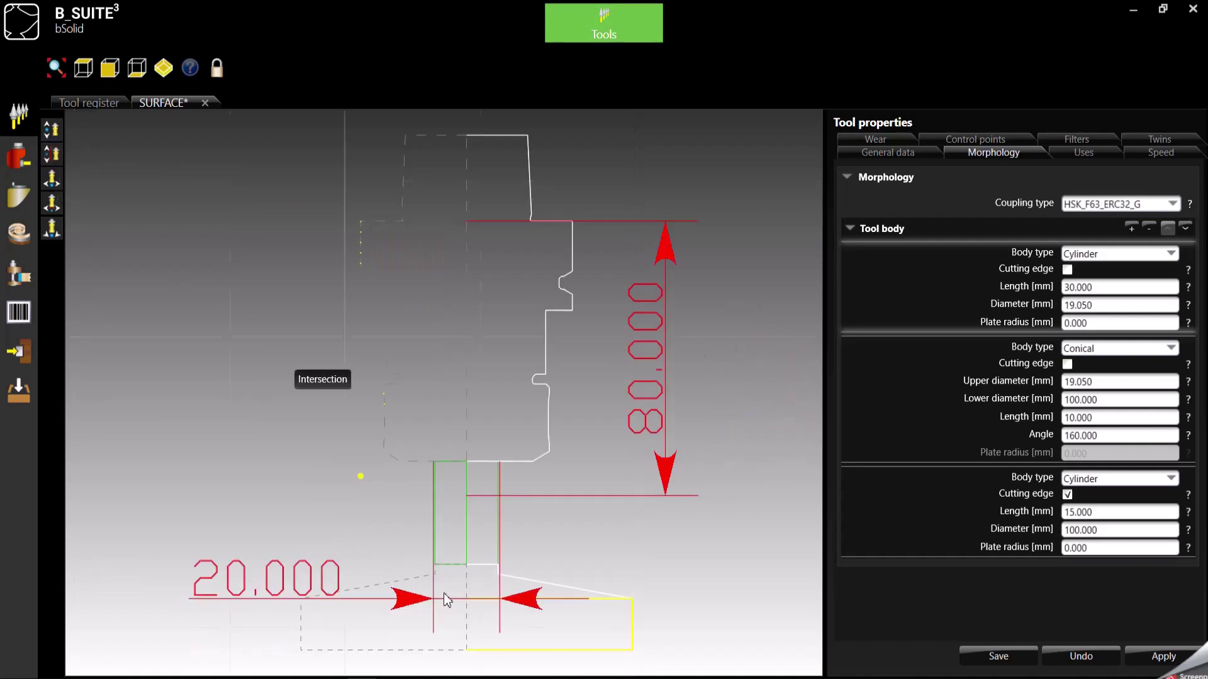
left_click(640, 653)
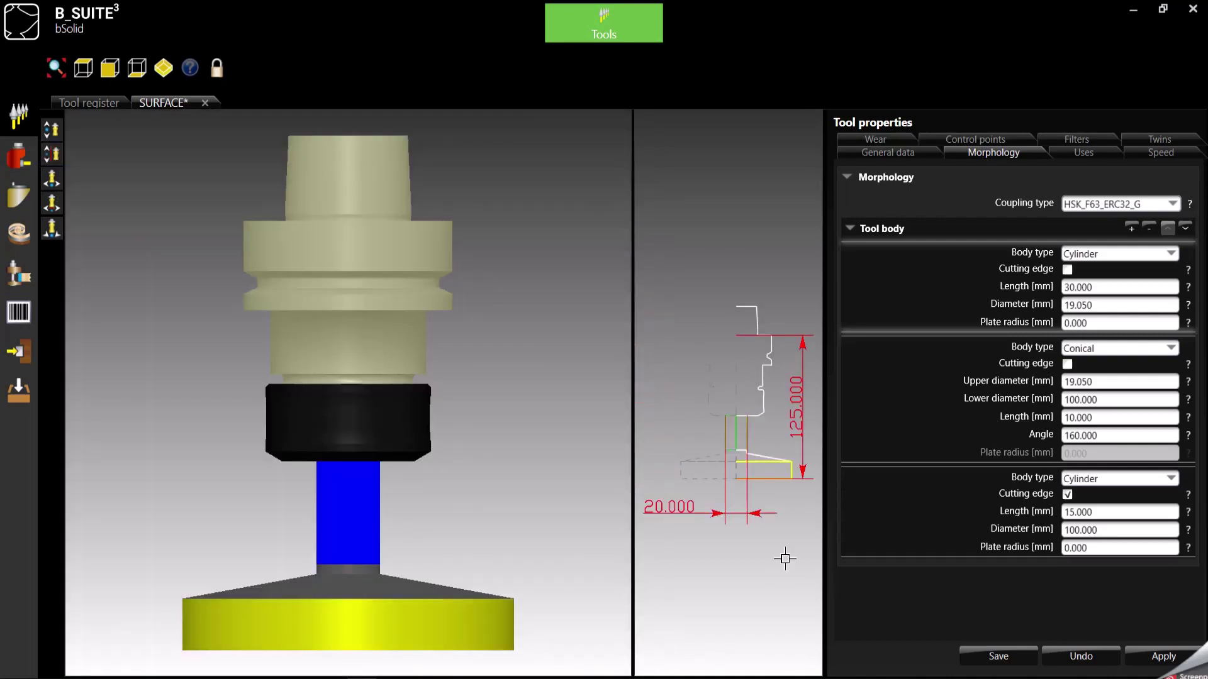
left_click(53, 203)
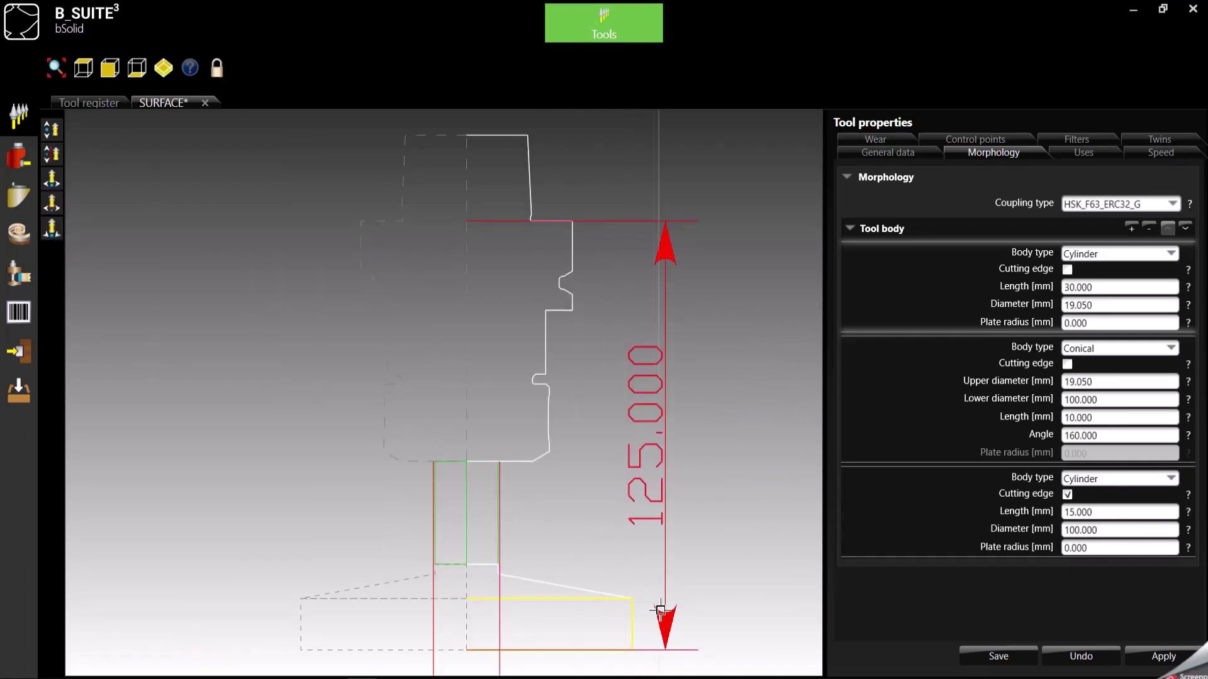
left_click(641, 625)
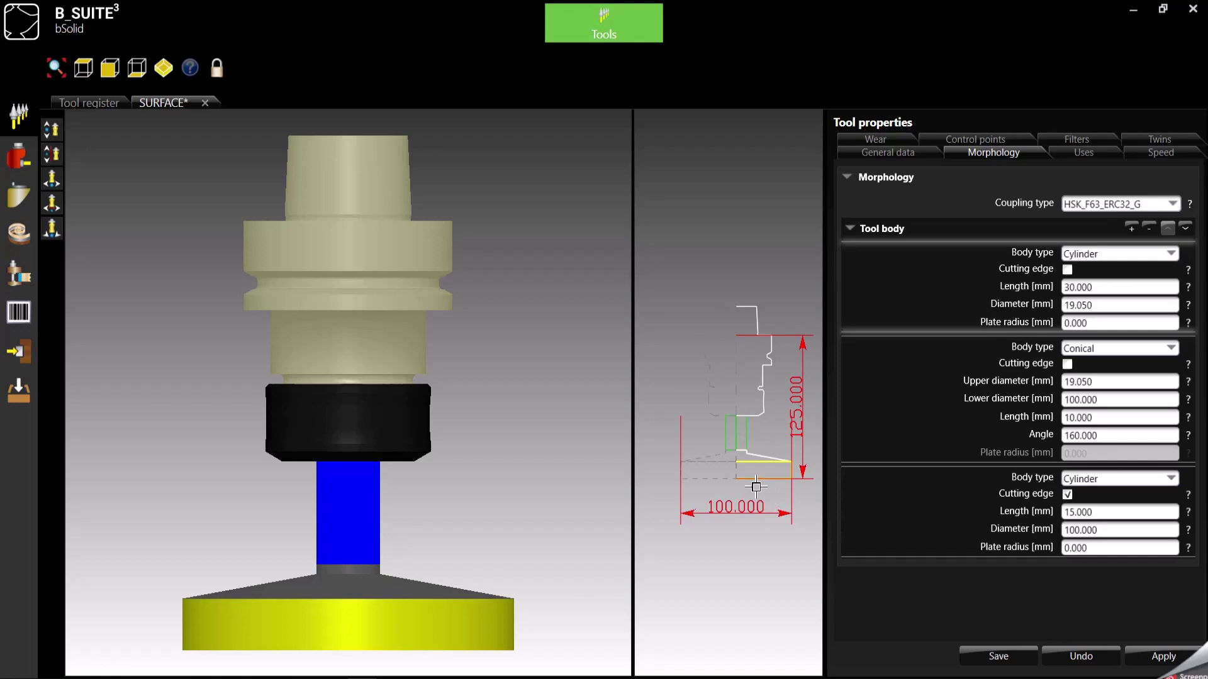
Set acceleration and deceleration times to 4, maximum rotation to 12000 and rotation to 10000
left_click(1171, 155)
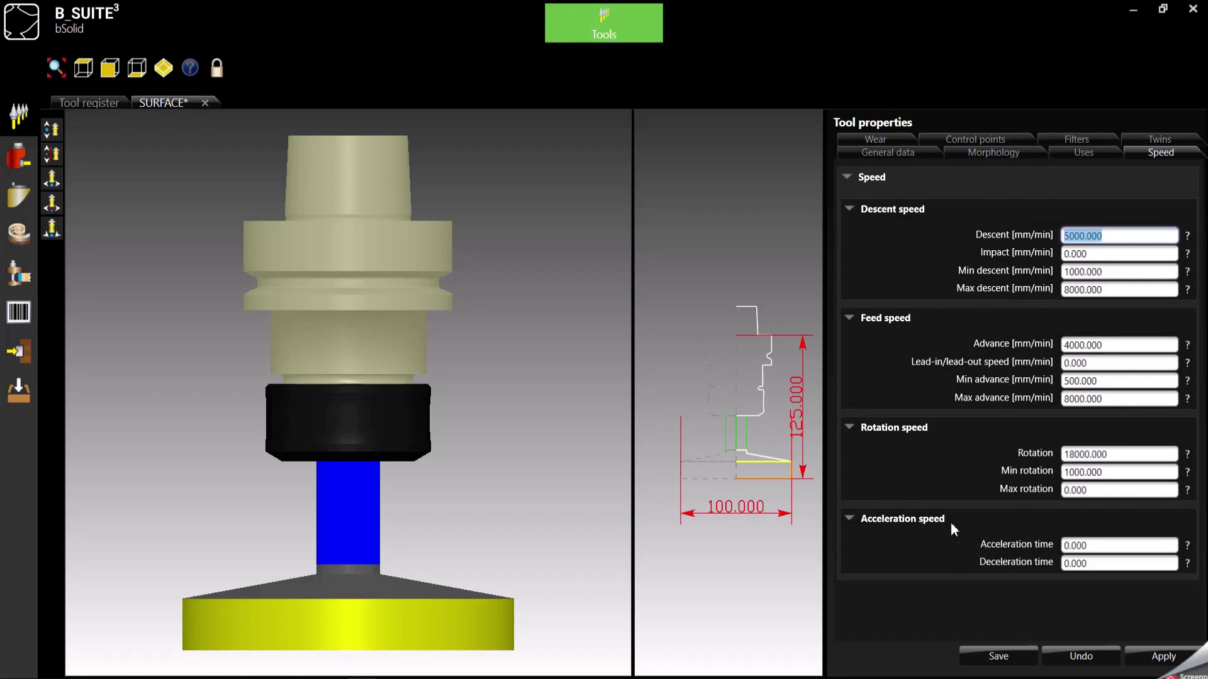
left_click(1104, 545)
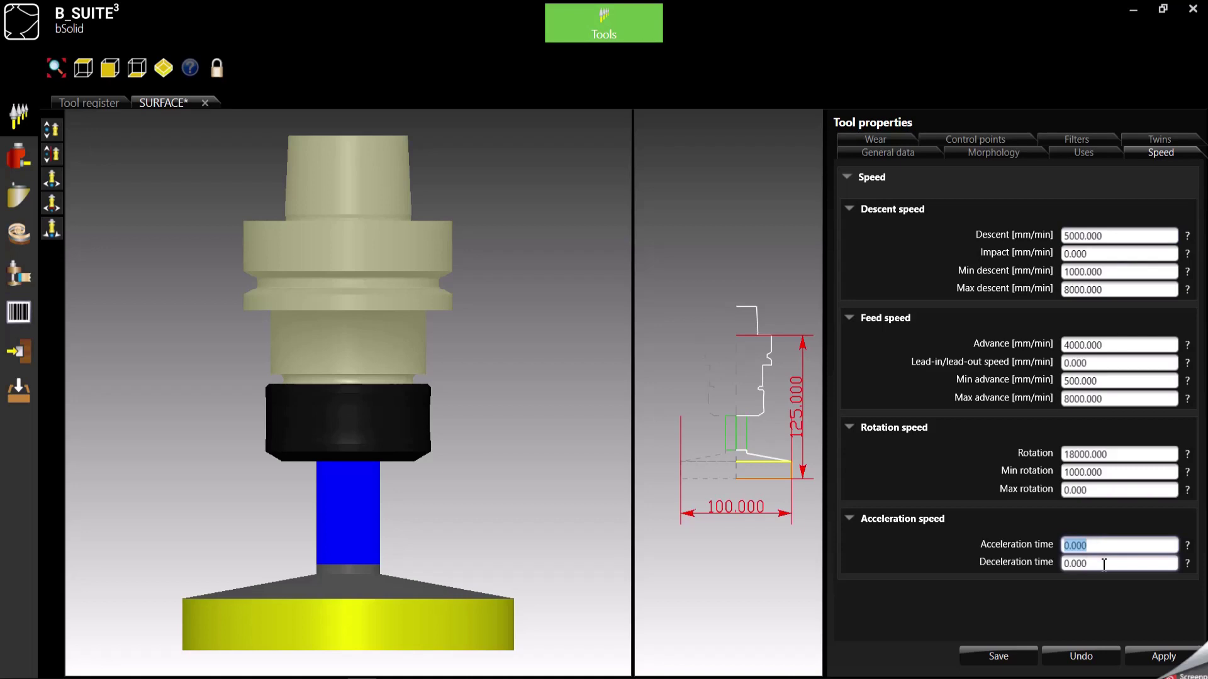
type("4")
left_click(1104, 563)
type("4")
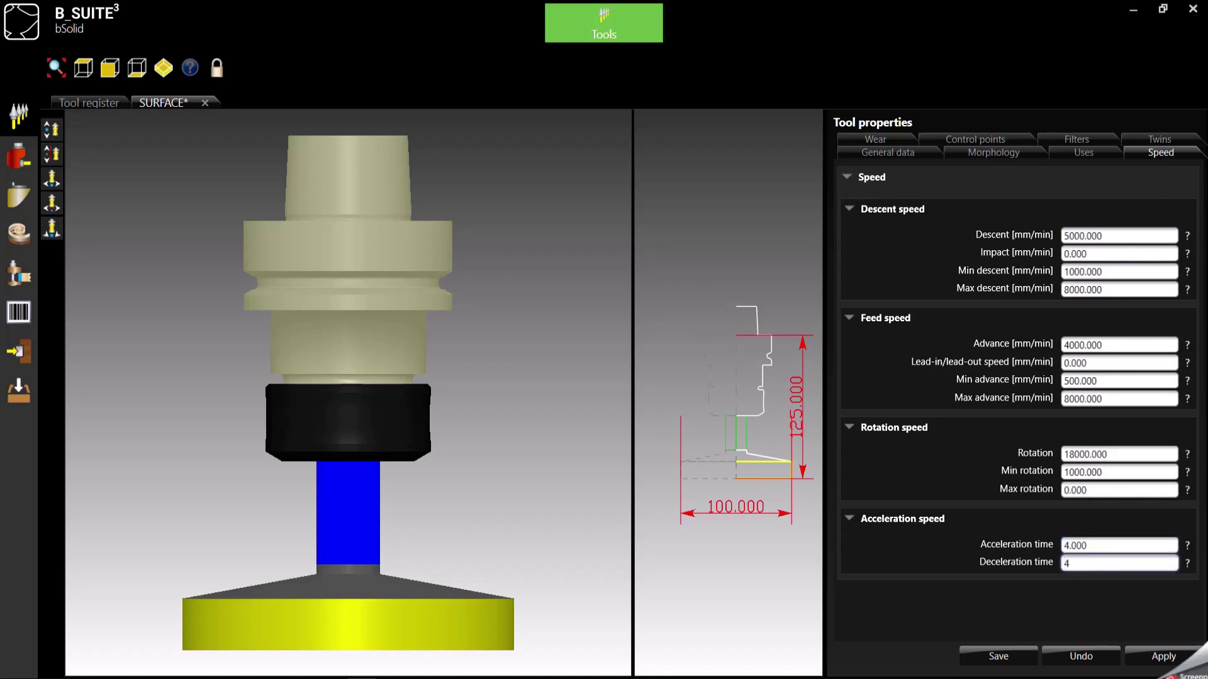
left_click(1105, 490)
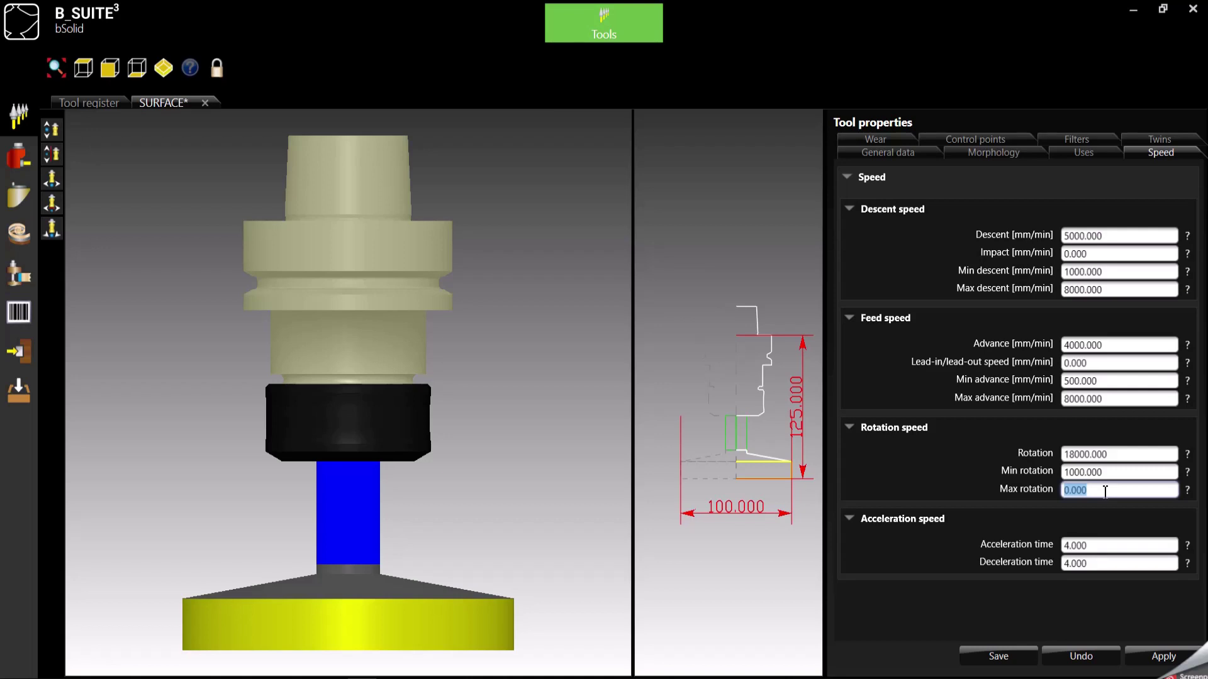
type("12000")
left_click(1116, 455)
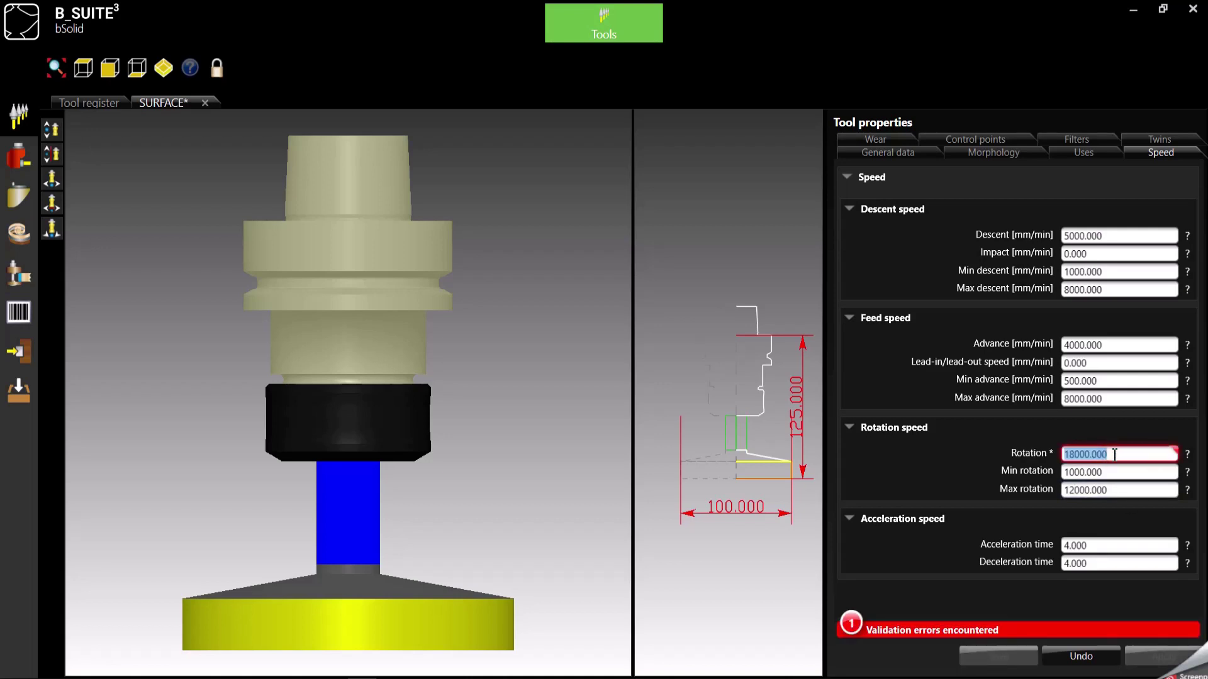
type("10000")
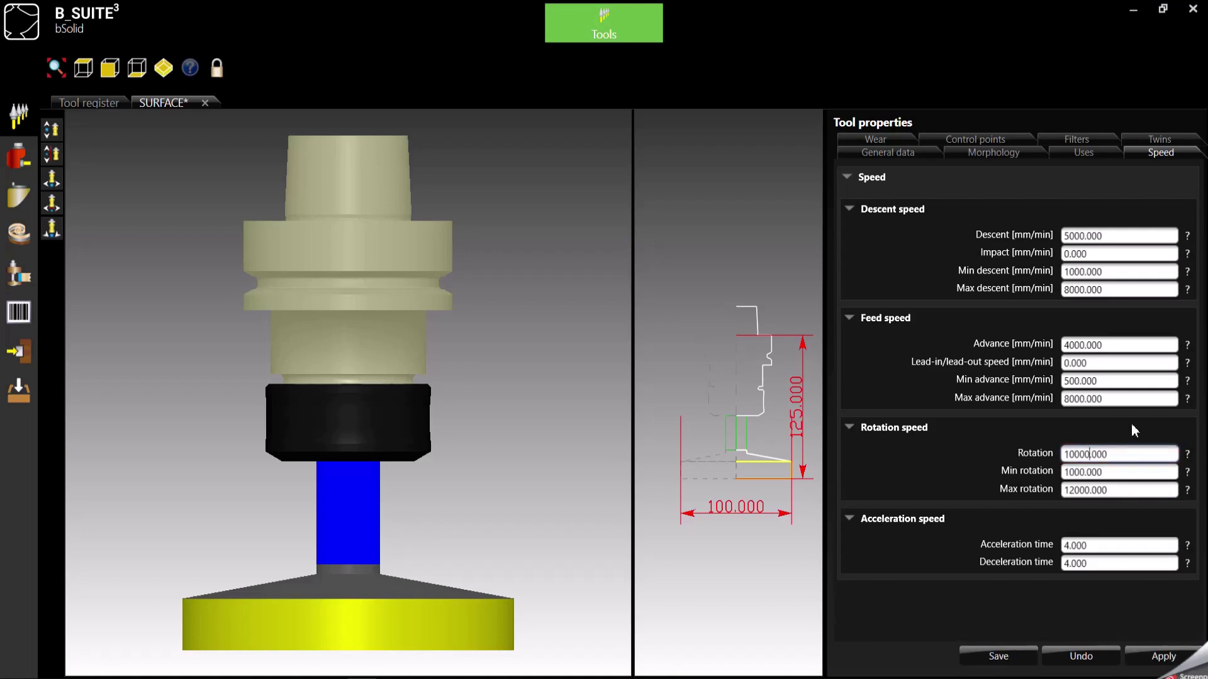
left_click(1086, 344)
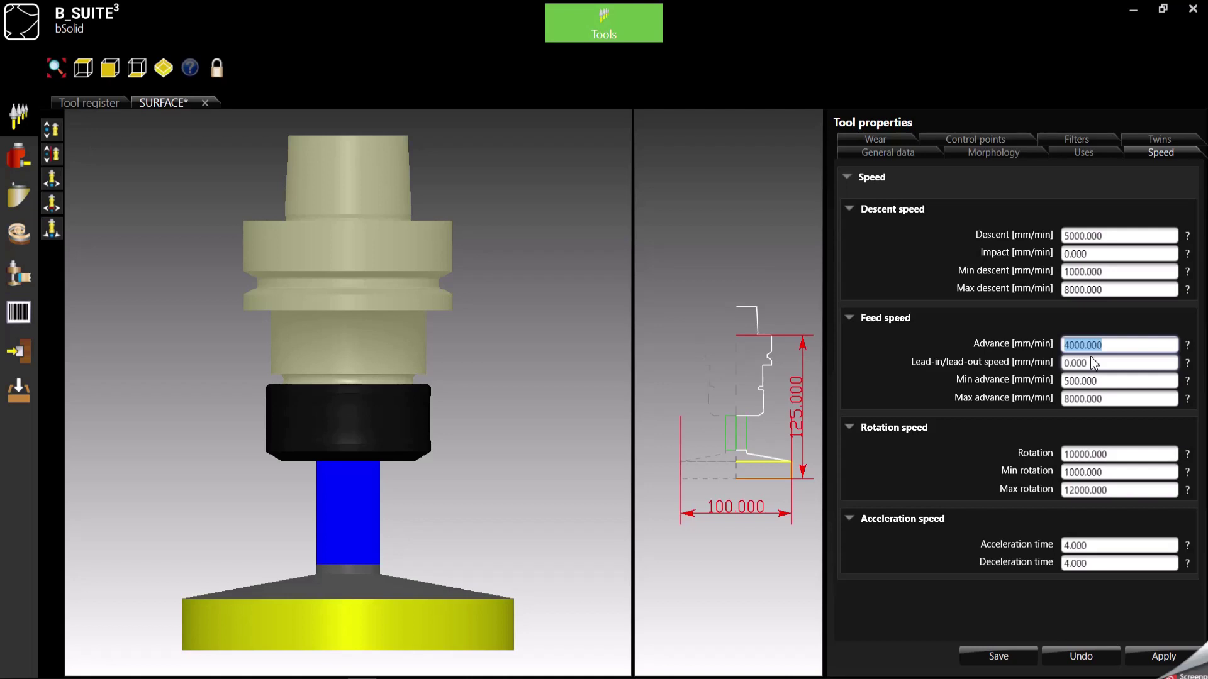
Save the SURFACE tool and focus the Name filter in the Tool register list
left_click(996, 660)
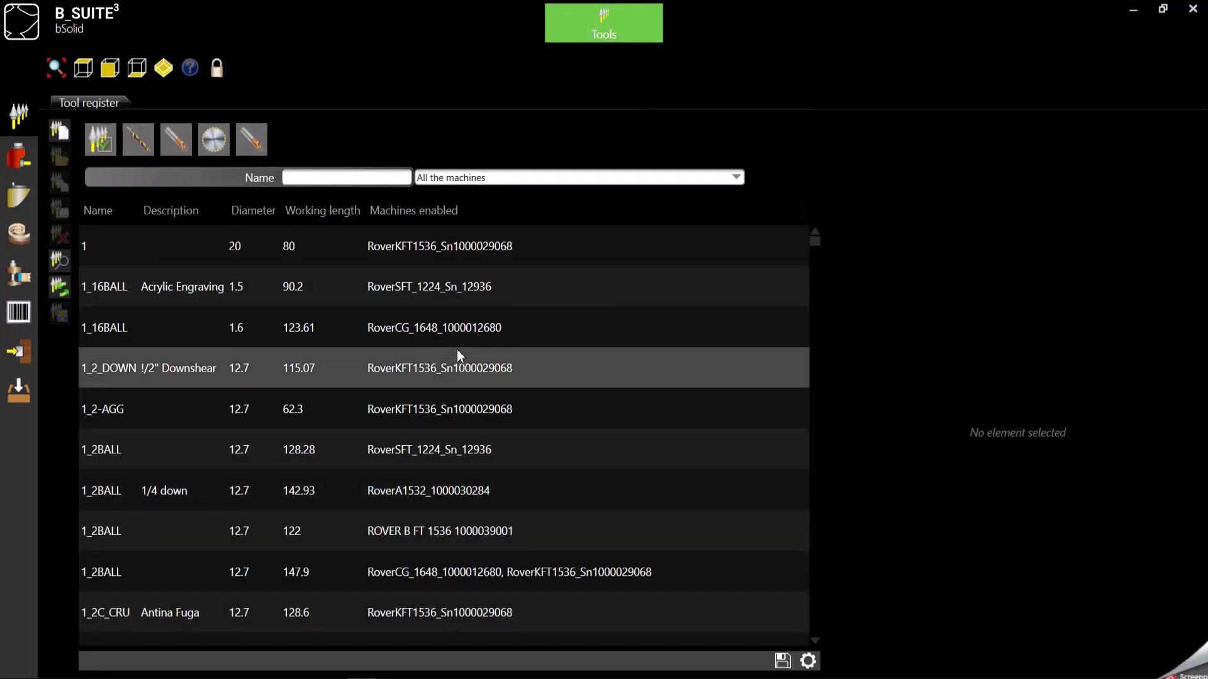
left_click(347, 179)
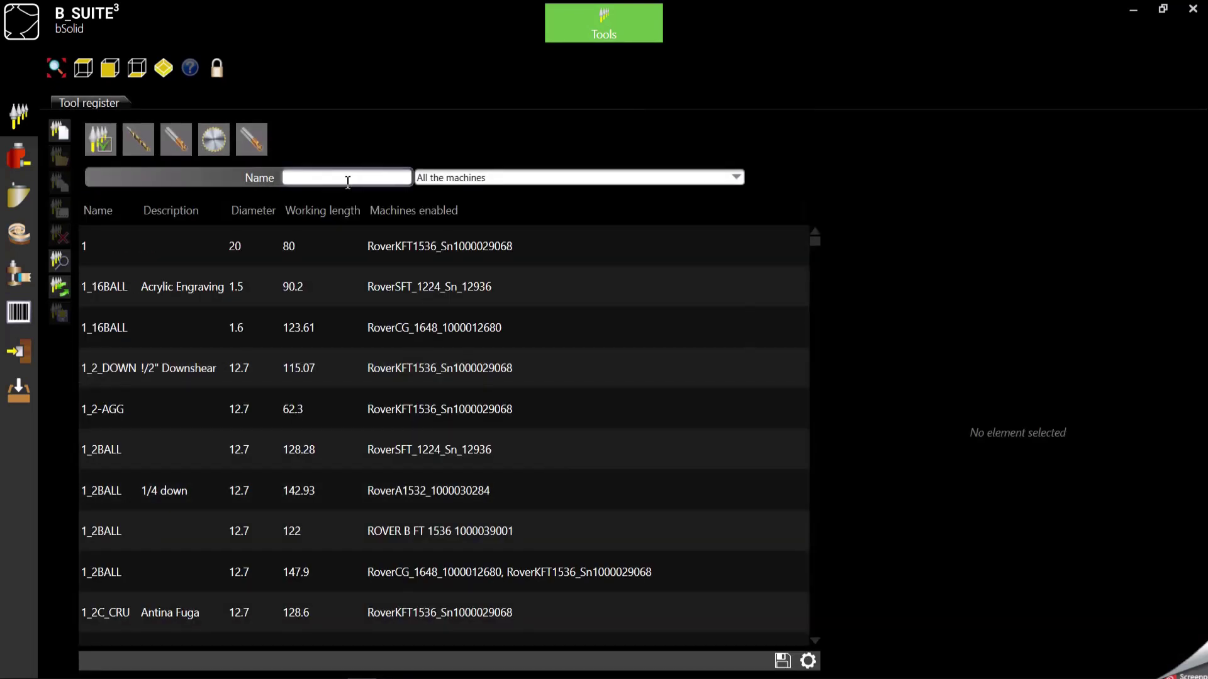